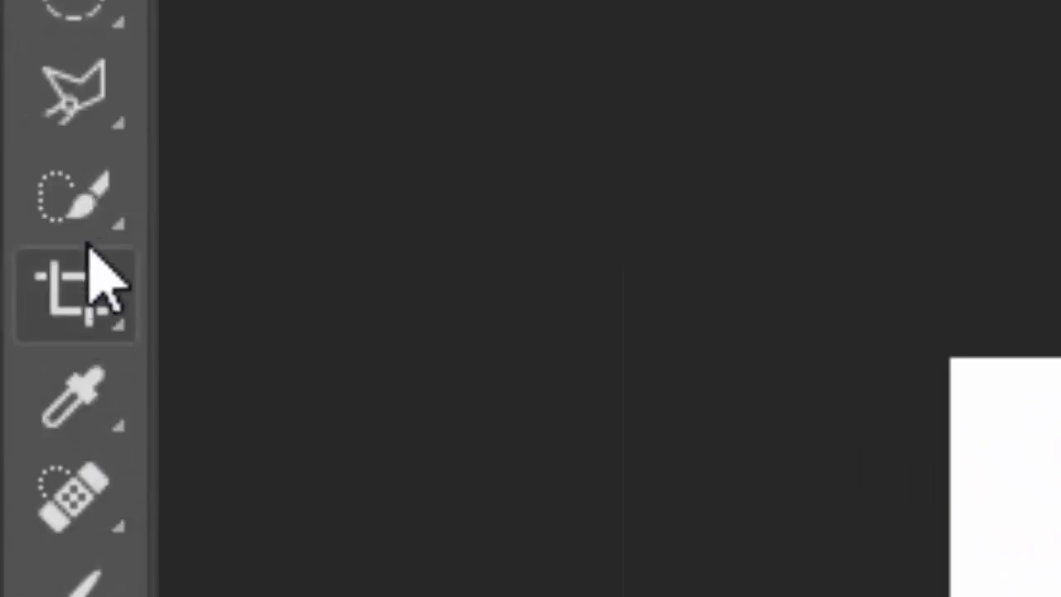
Choose the Magic Wand tool and convert the earth image's locked Background into a regular layer with the default settings.
right_click(90, 107)
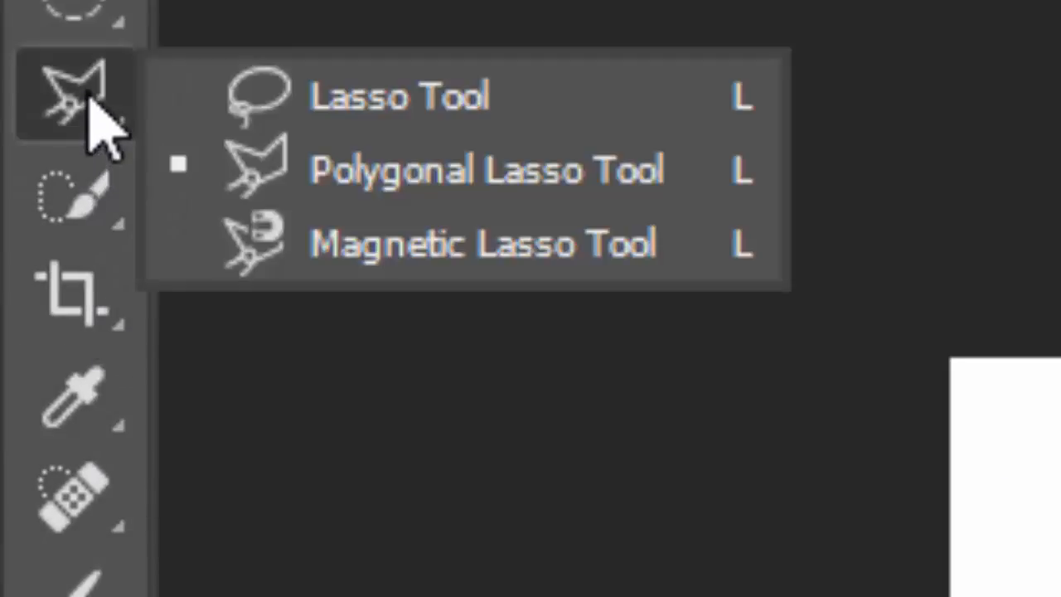
click(61, 222)
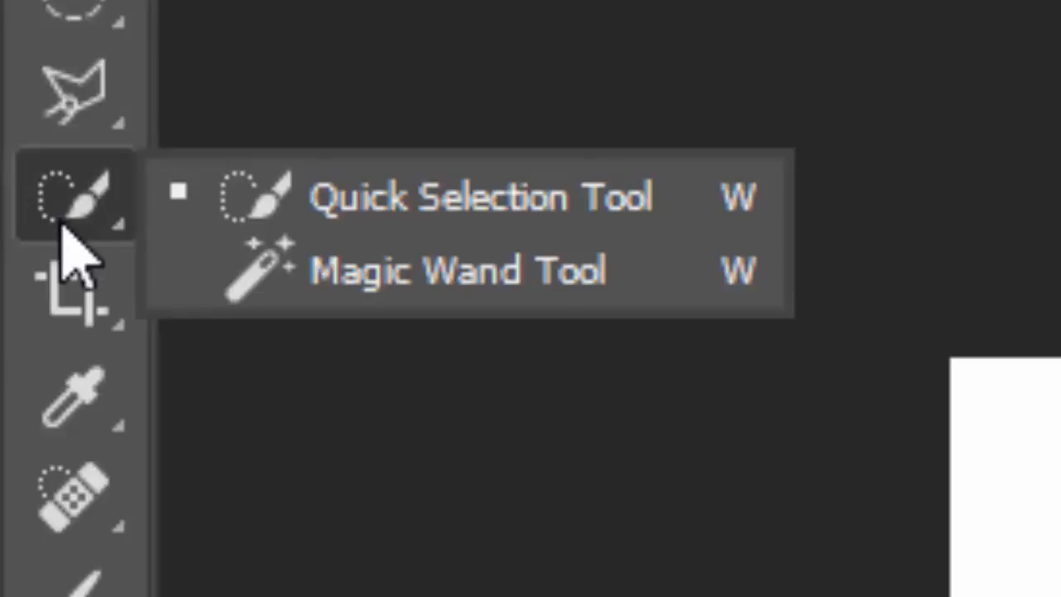
click(310, 271)
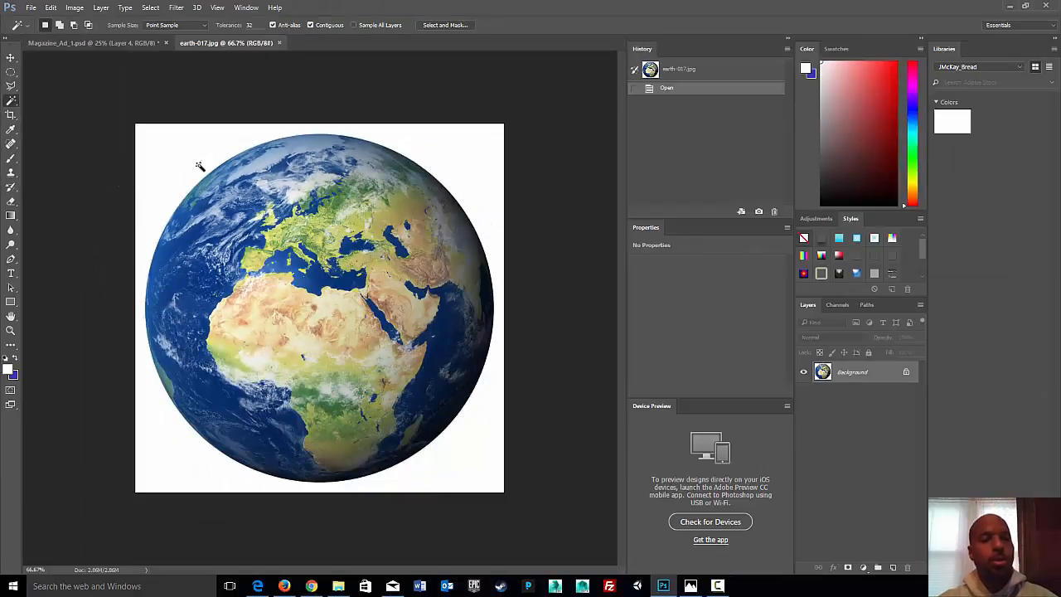
double_click(841, 377)
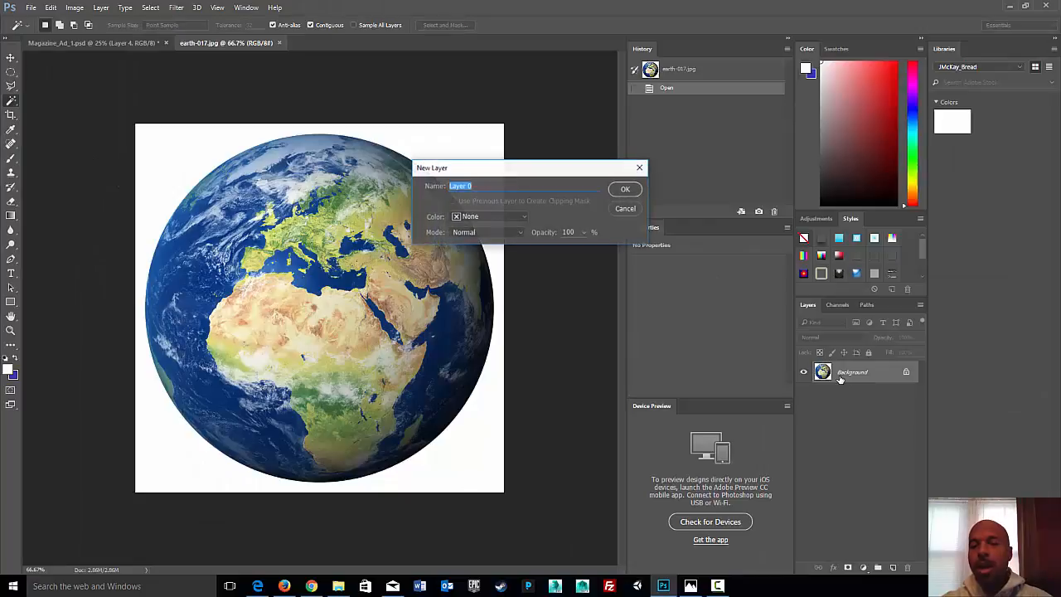
click(625, 190)
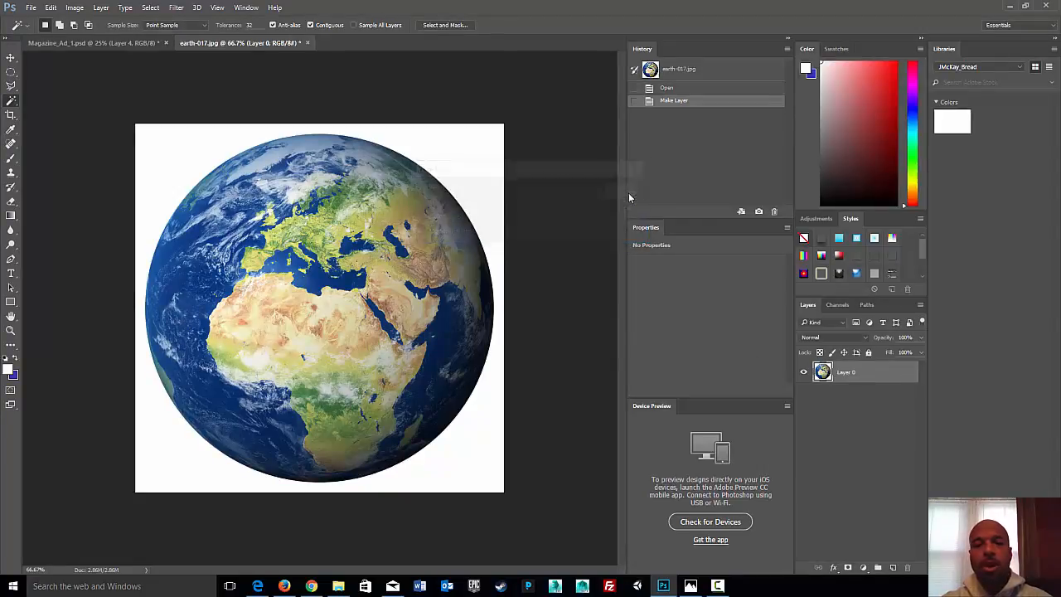
Cut the globe out of the earth image by selecting the surrounding white area and inverting the selection.
click(427, 150)
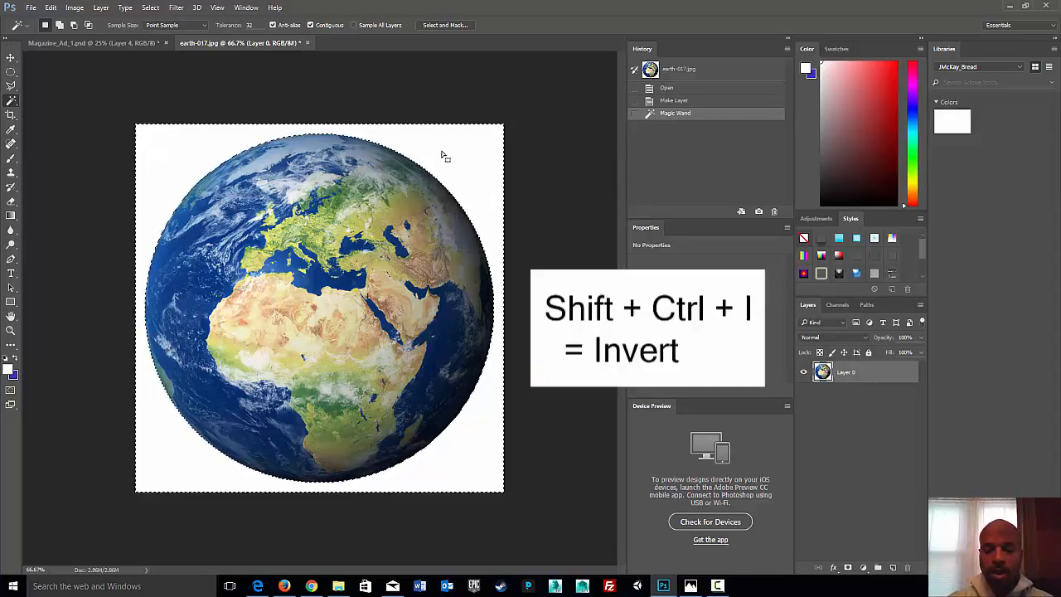
key(ctrl+shift+i)
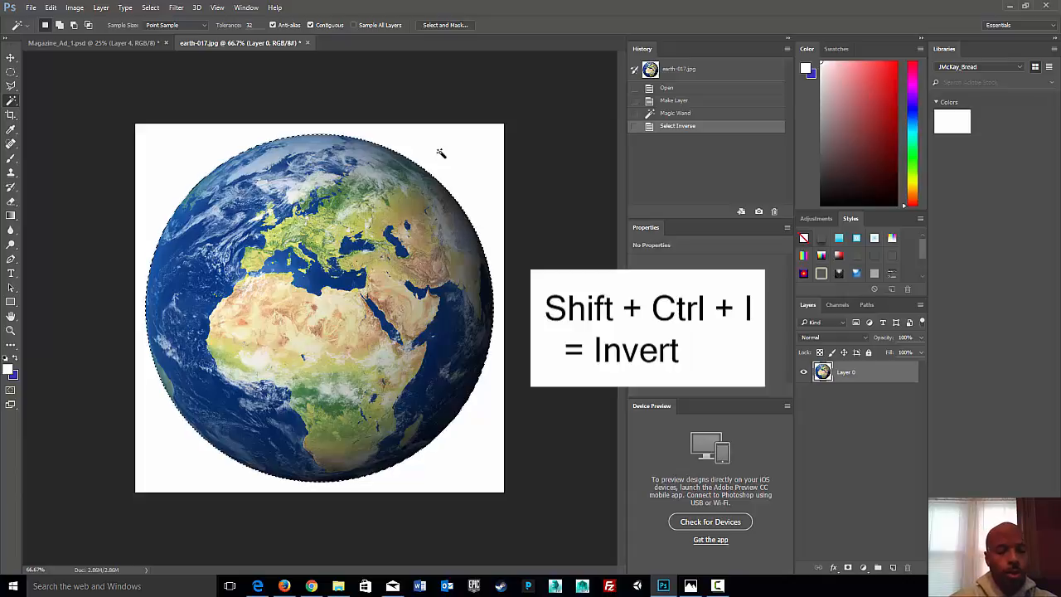
key(ctrl+x)
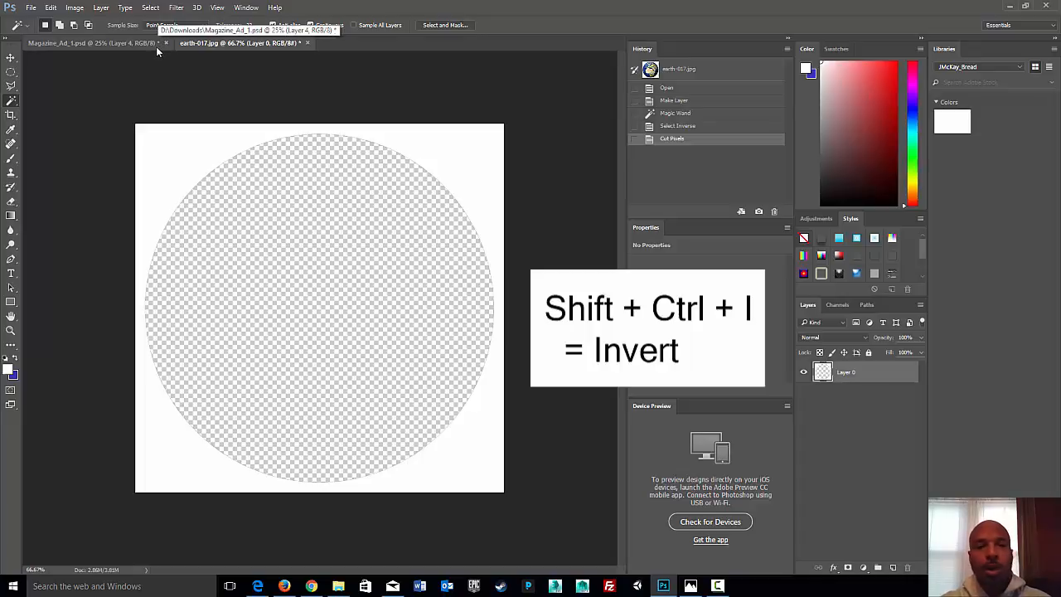
Start a new document and name it Magazine_Ad_2.
click(34, 10)
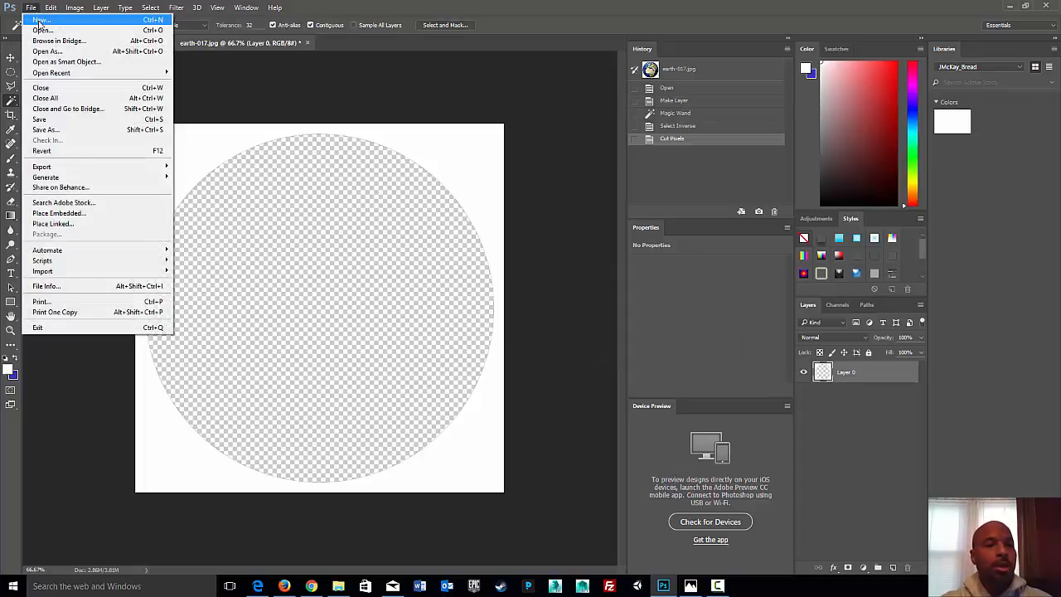
click(41, 19)
text(Magazine)
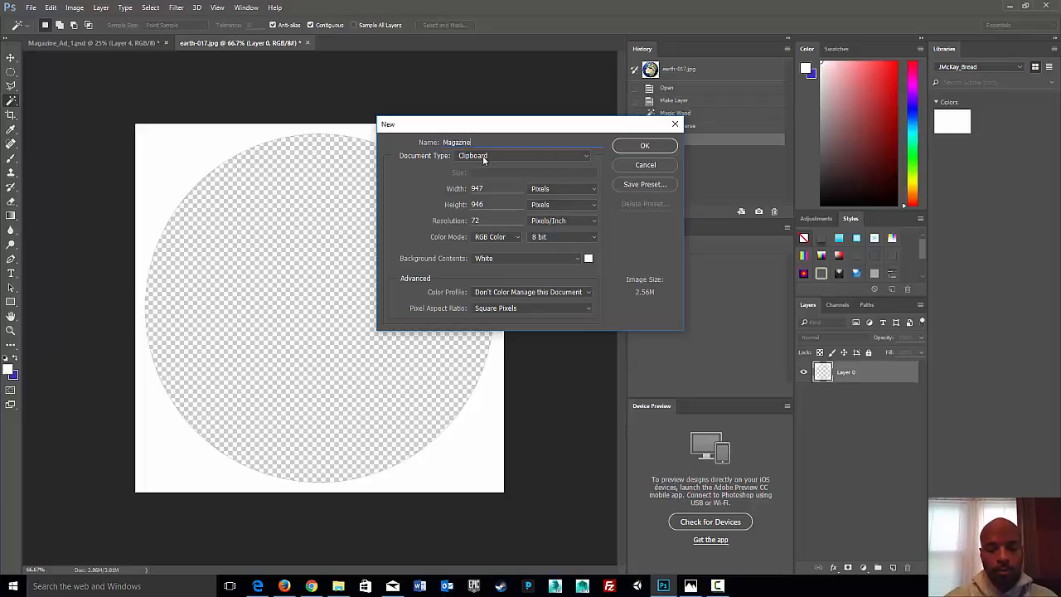
text(_Ad_2)
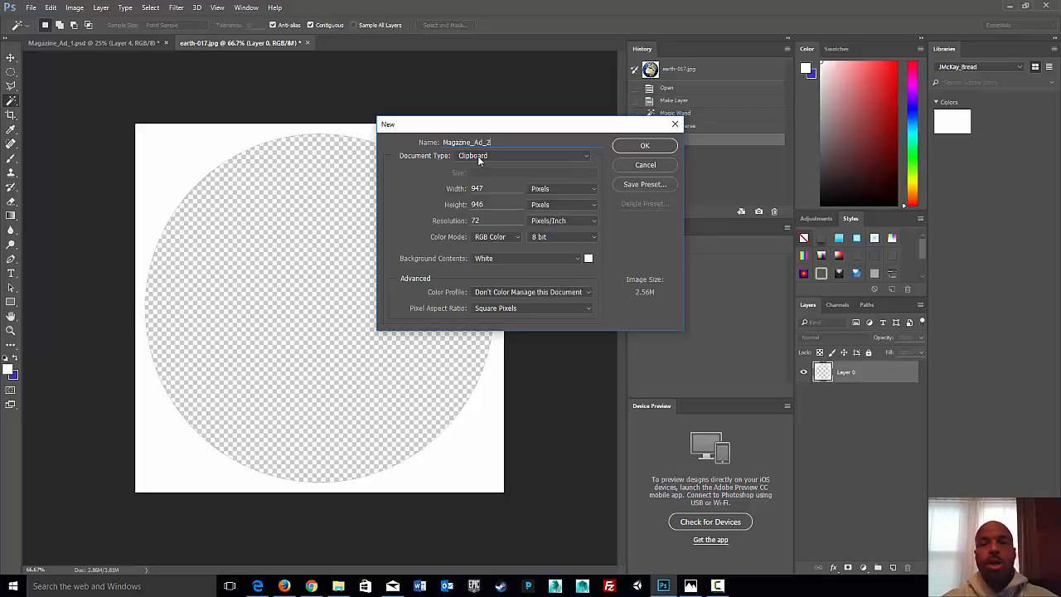
Create the document at 8.5 inches wide and 11 inches high with a resolution of 300 pixels/inch.
click(555, 189)
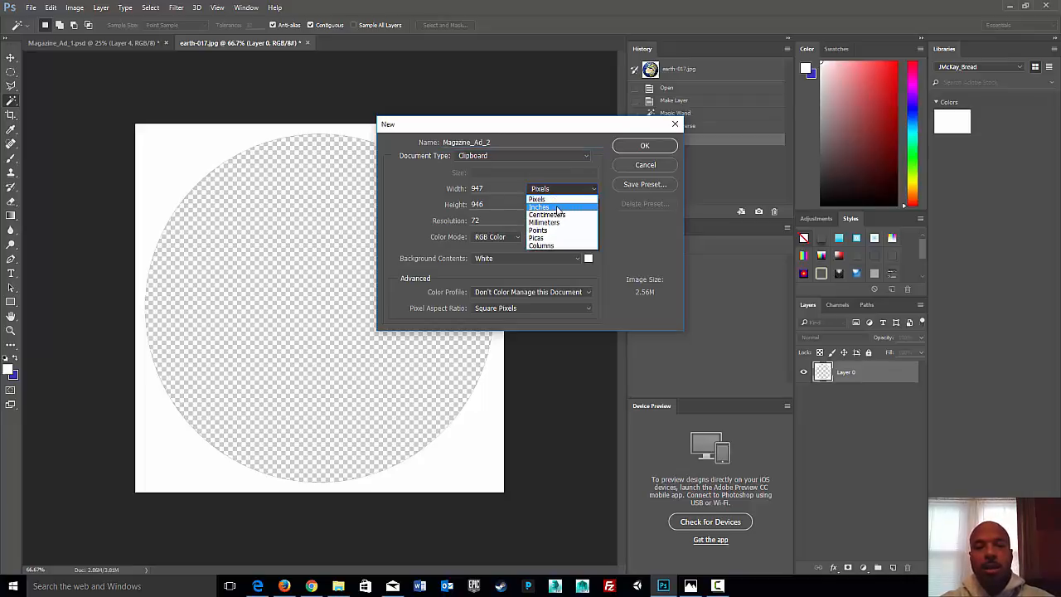
click(555, 206)
click(443, 188)
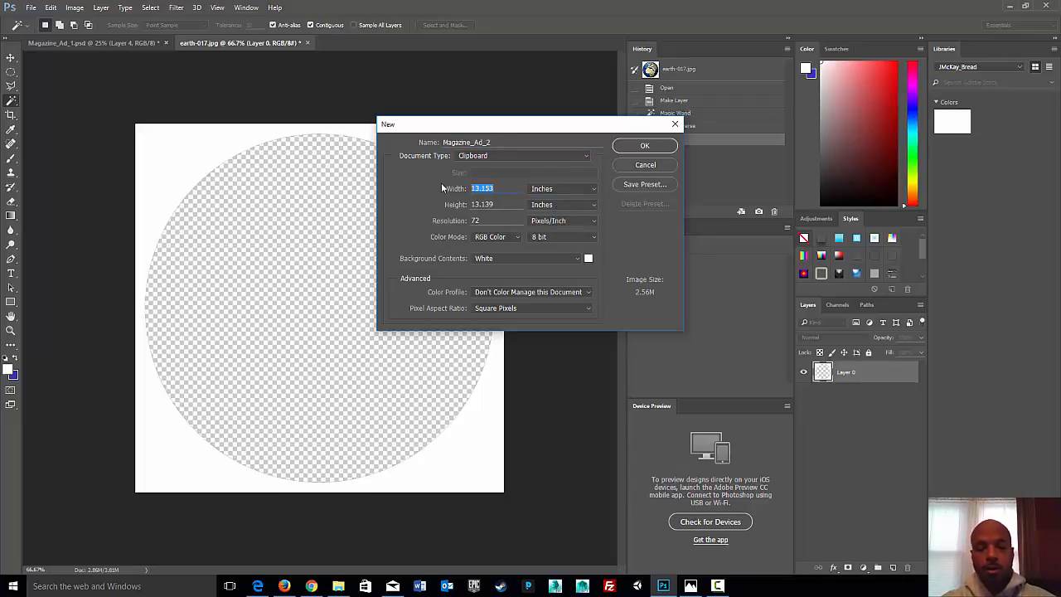
text(8.5)
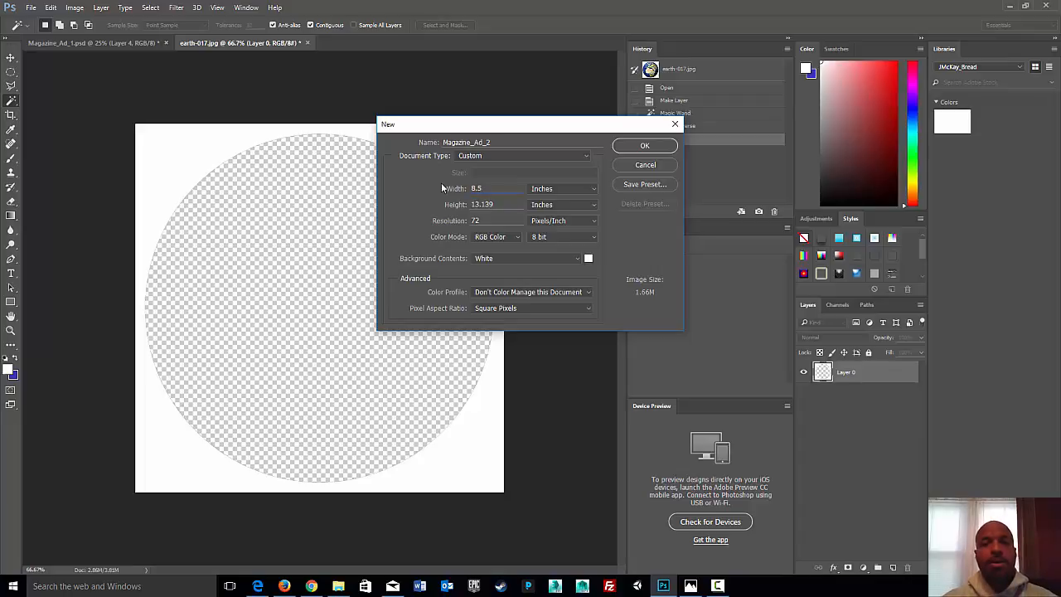
double_click(500, 206)
text(11)
key(Tab)
text(300)
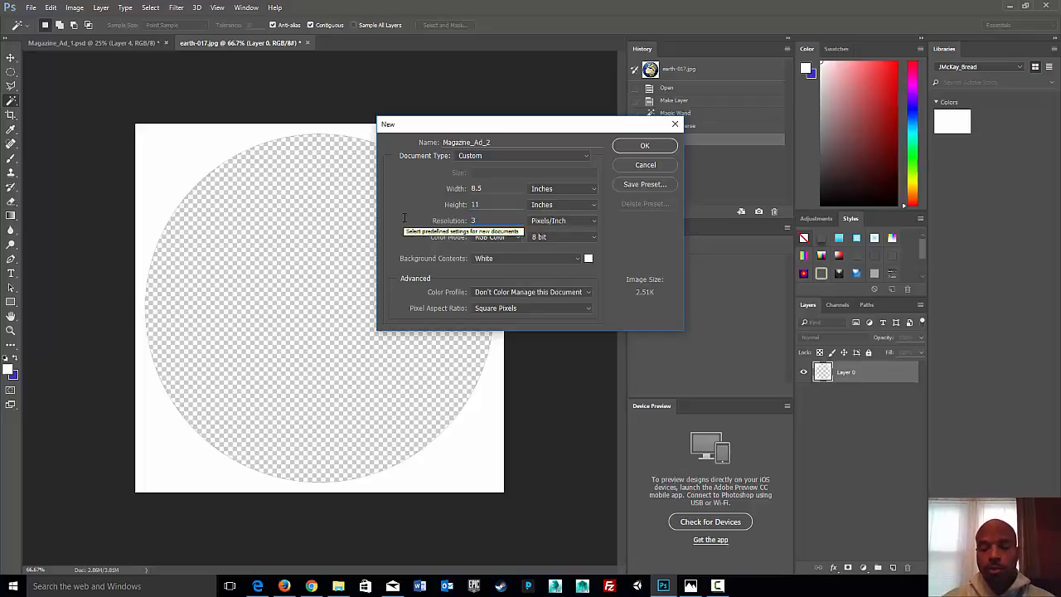
click(634, 149)
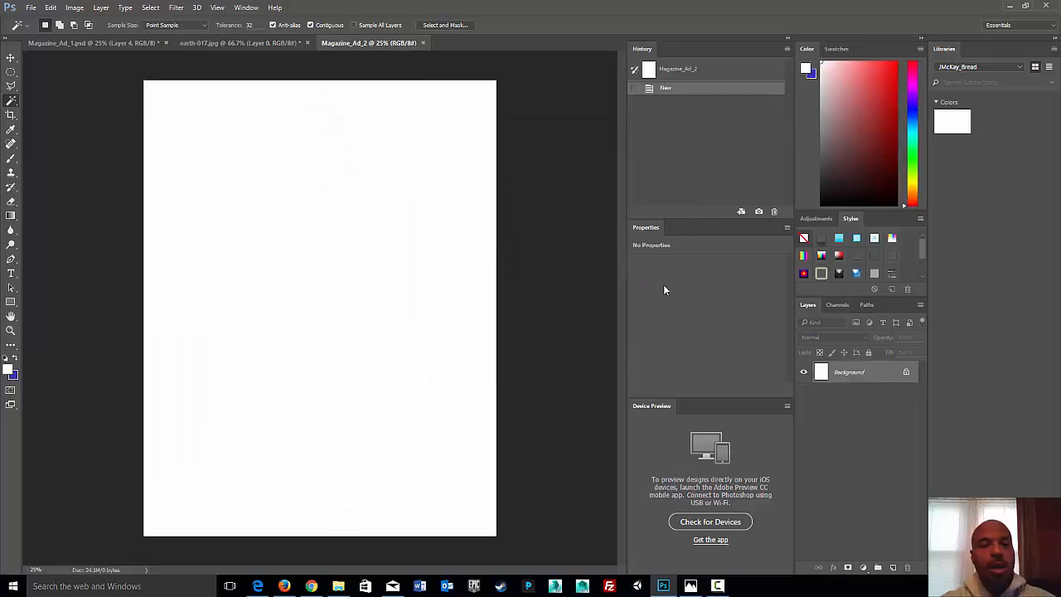
Convert the Background into a regular layer and fill a new layer above it with blue as the foreground color at 100% opacity.
double_click(825, 373)
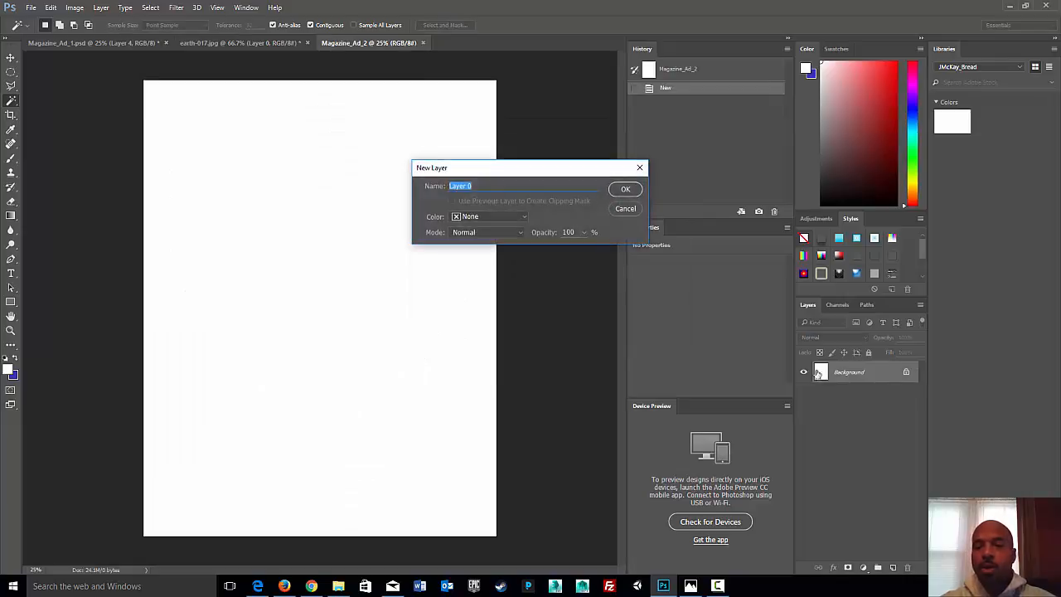
click(624, 191)
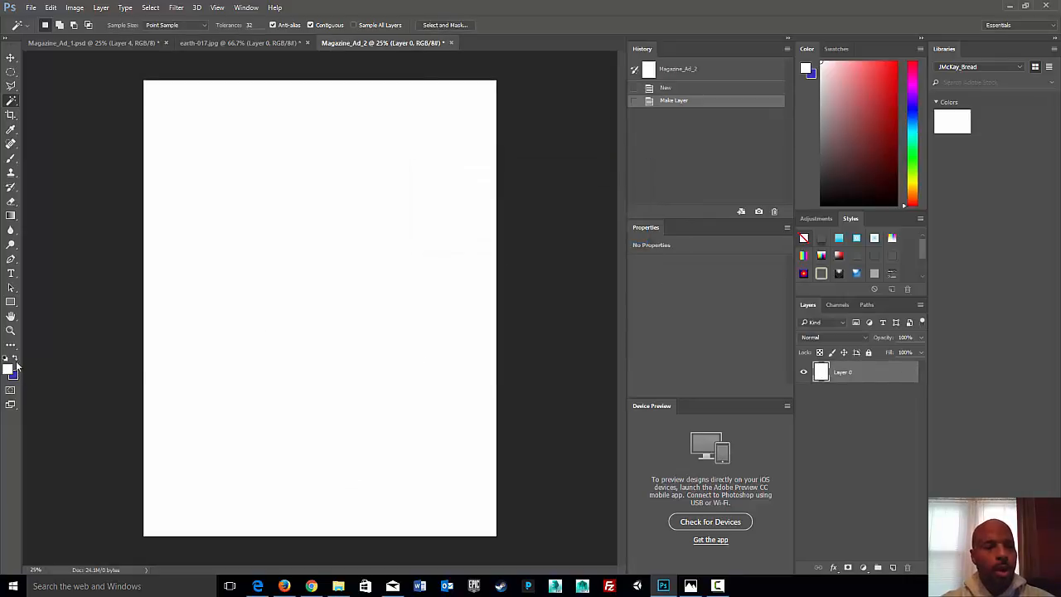
click(17, 359)
click(51, 8)
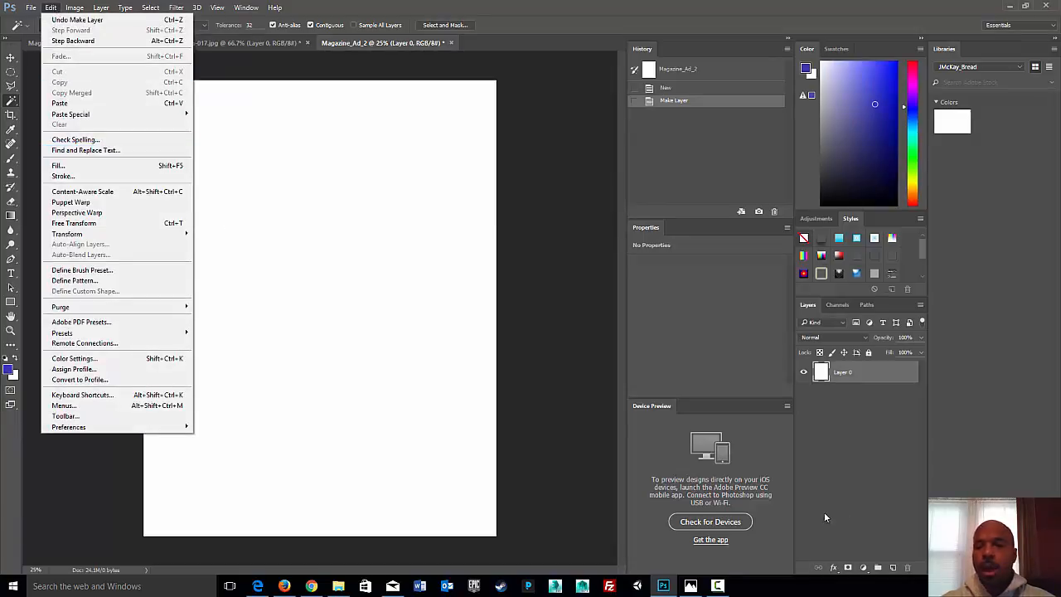
click(893, 568)
click(51, 7)
click(99, 166)
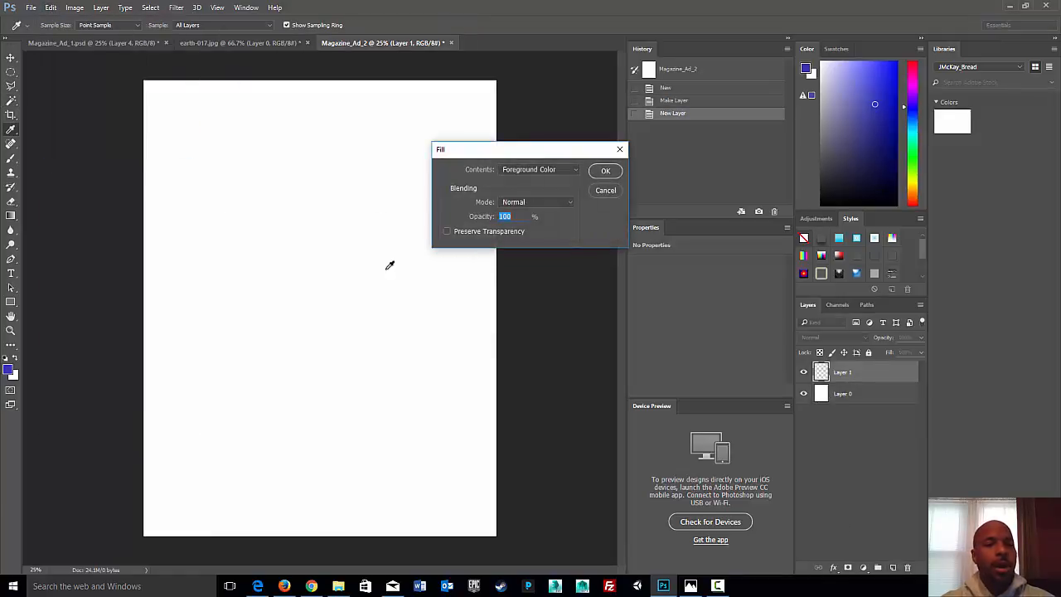
click(606, 172)
key(w)
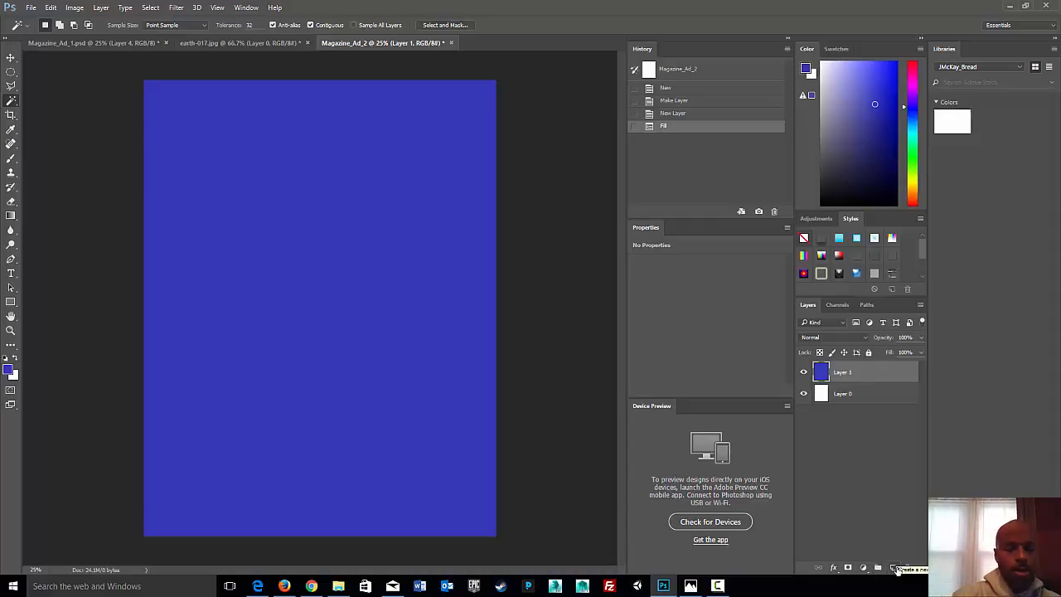
Paste the cut globe into the blue page and move it up into the upper half.
key(ctrl+v)
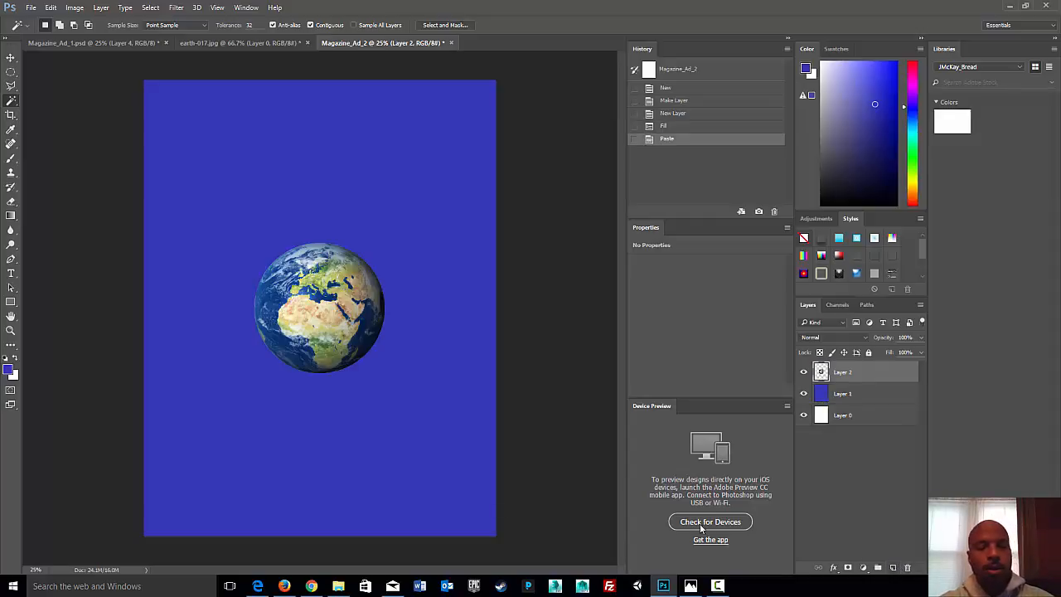
click(11, 57)
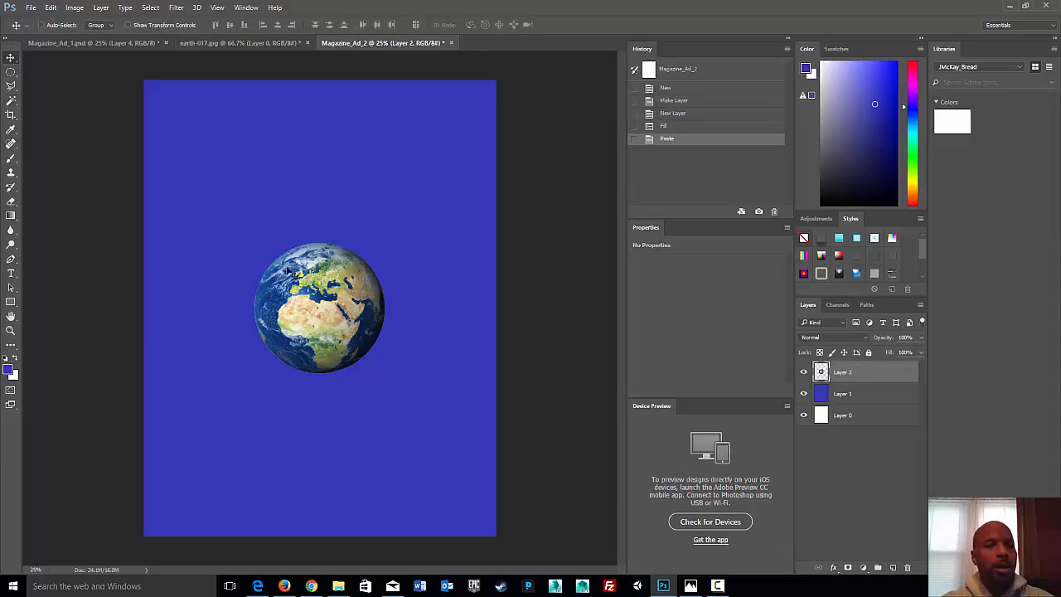
drag(329, 323, 320, 270)
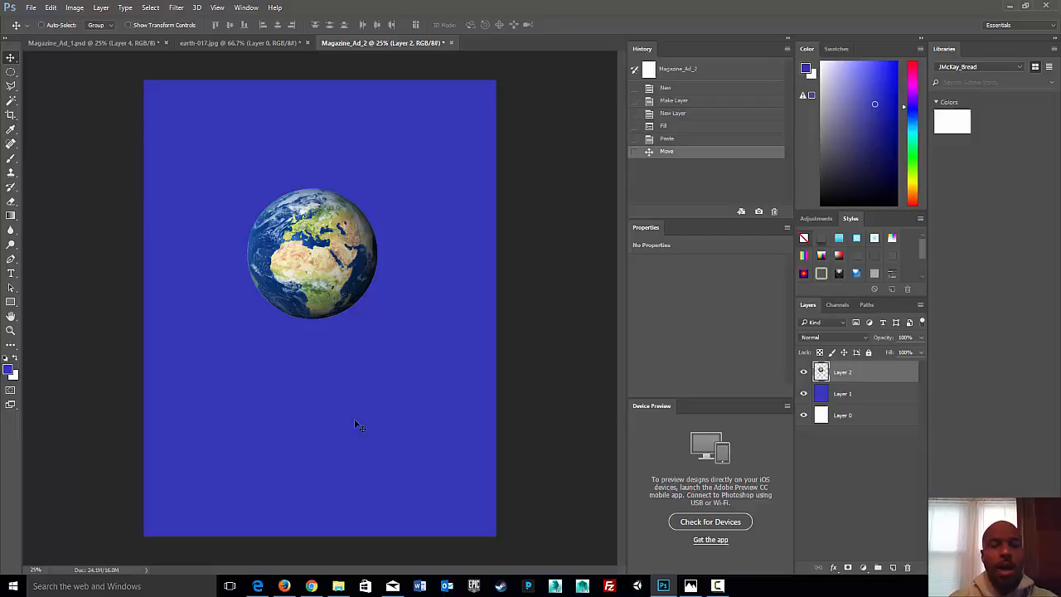
Enlarge the globe to about 149% width and 139% height with Free Transform and center it horizontally in the page's upper half.
key(ctrl+t)
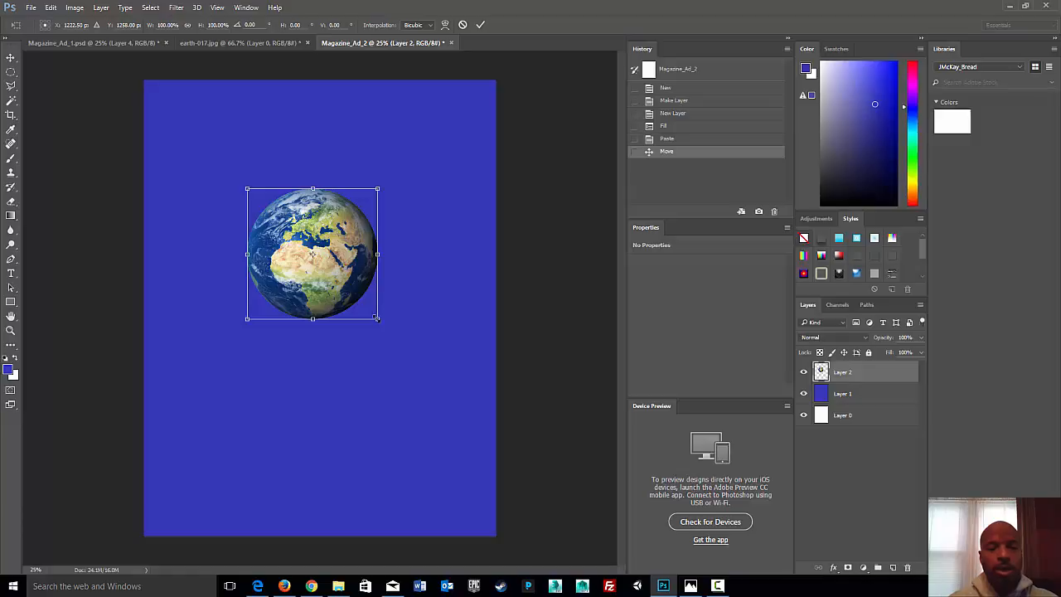
drag(378, 319, 441, 370)
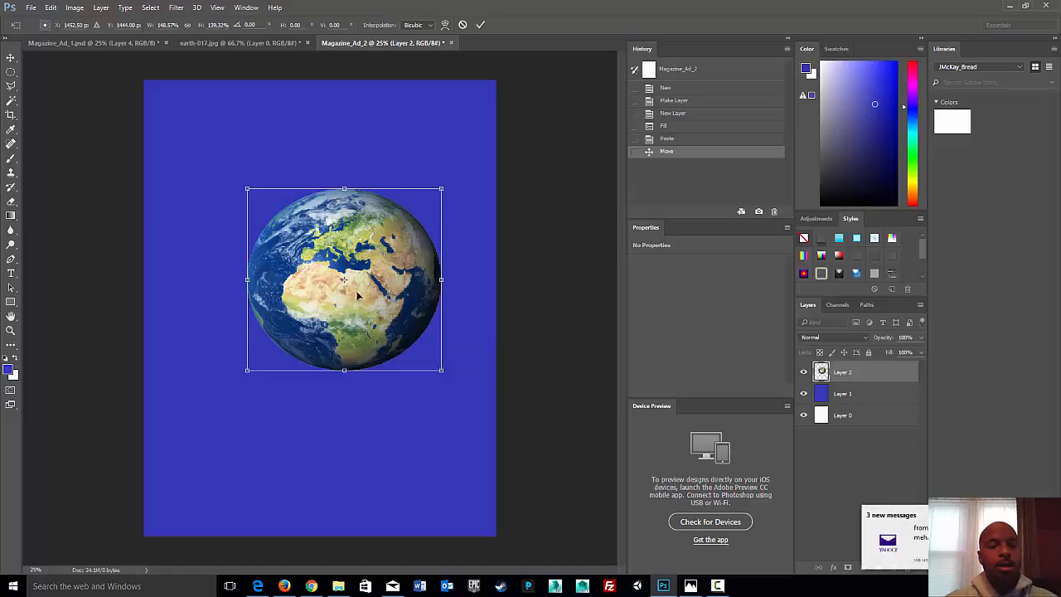
drag(358, 272, 338, 271)
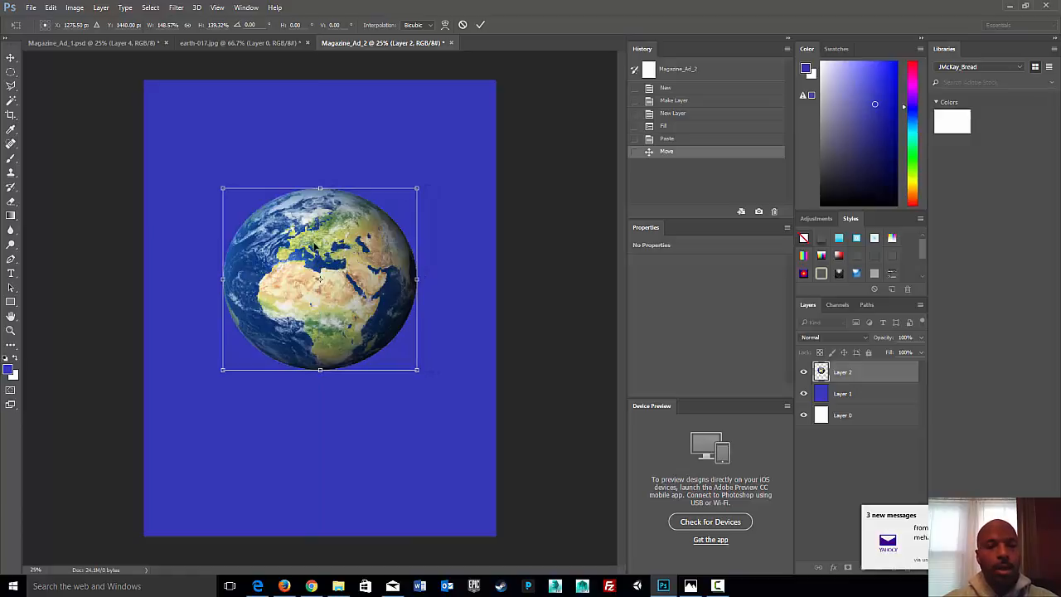
drag(316, 234, 318, 220)
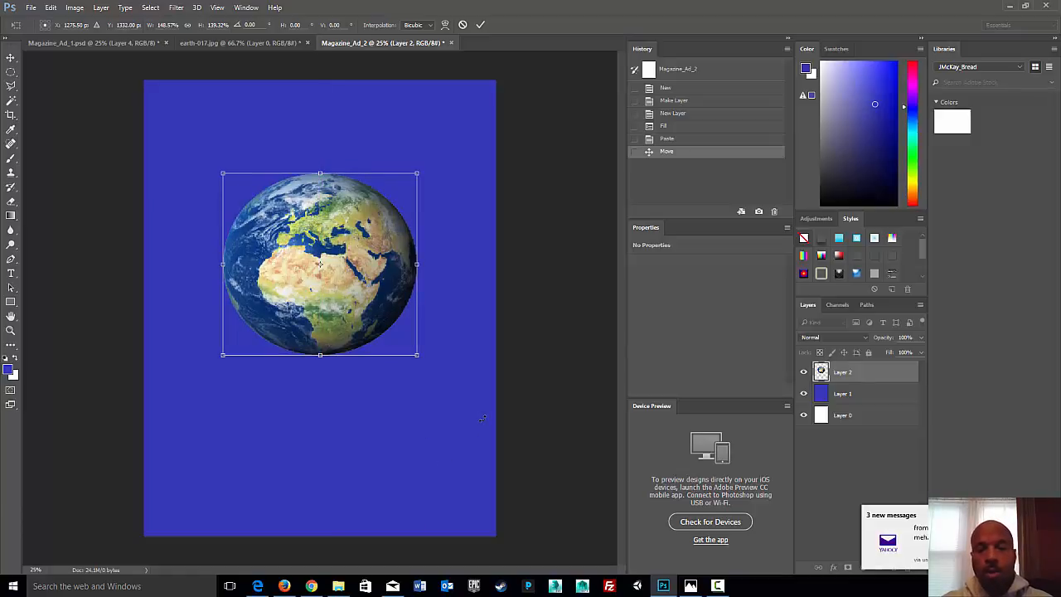
key(Return)
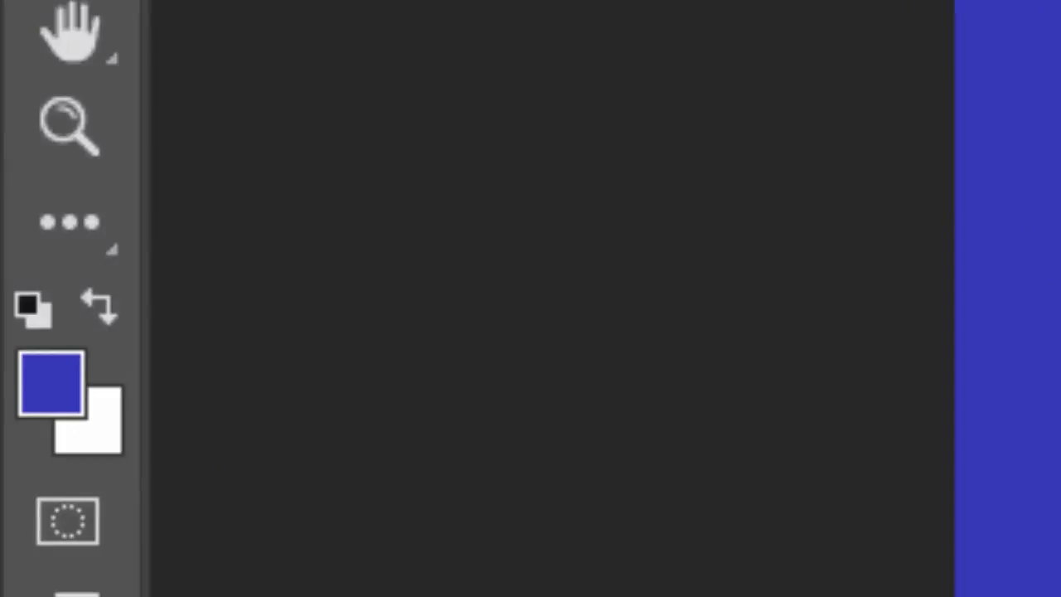
On a new layer above the globe, draw a white radial gradient at 25% opacity from near the globe's center to its lower edge.
click(100, 322)
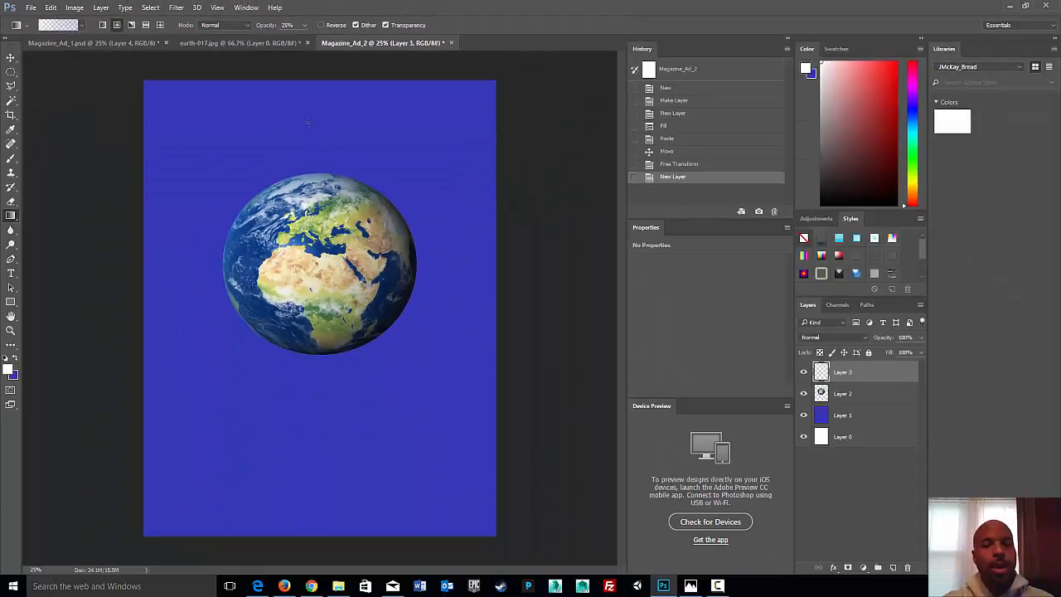
drag(314, 168, 315, 363)
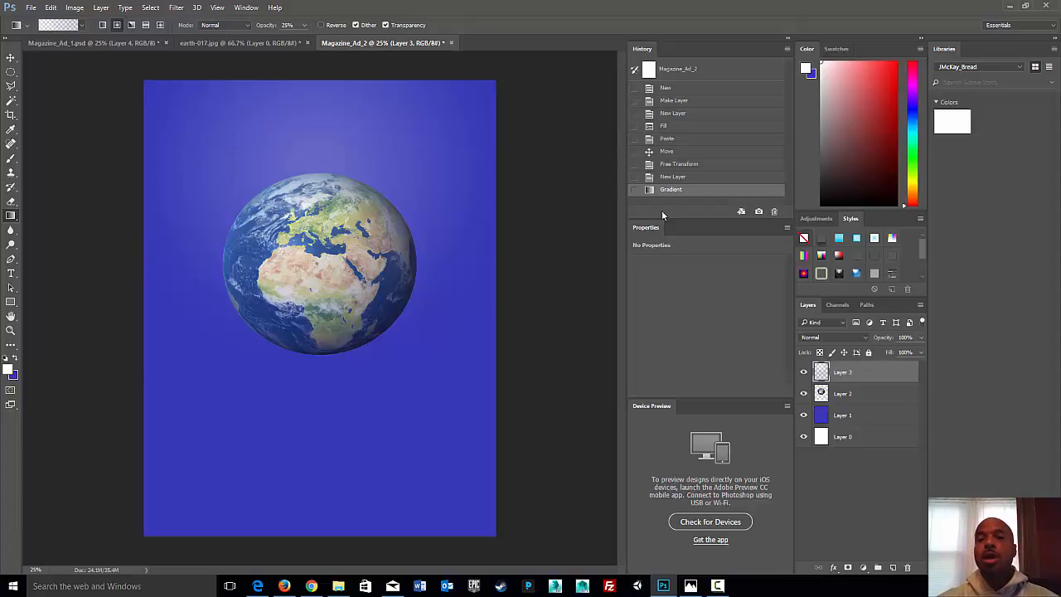
click(668, 176)
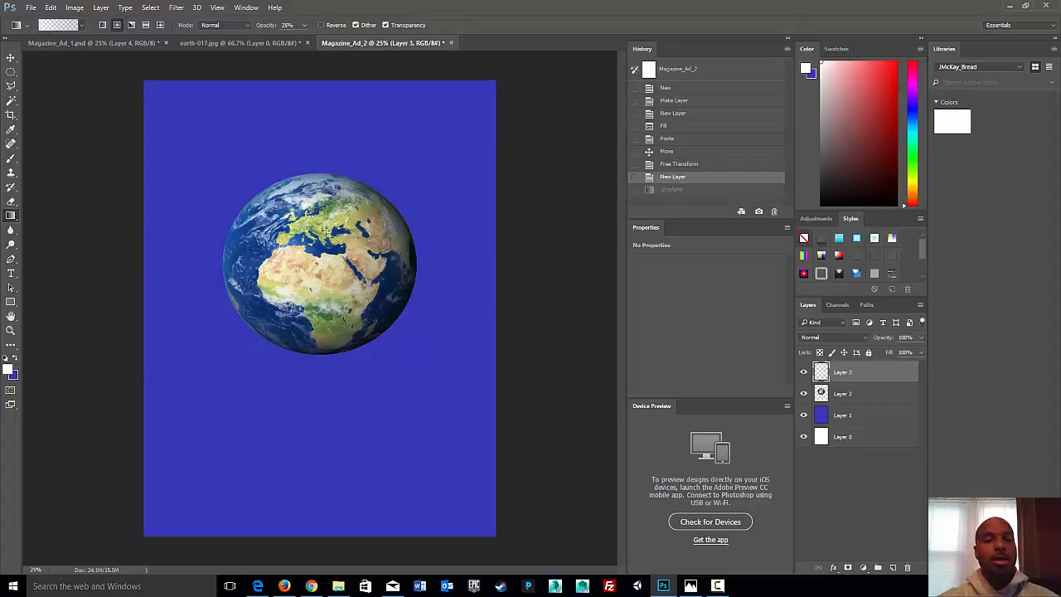
drag(319, 212, 319, 353)
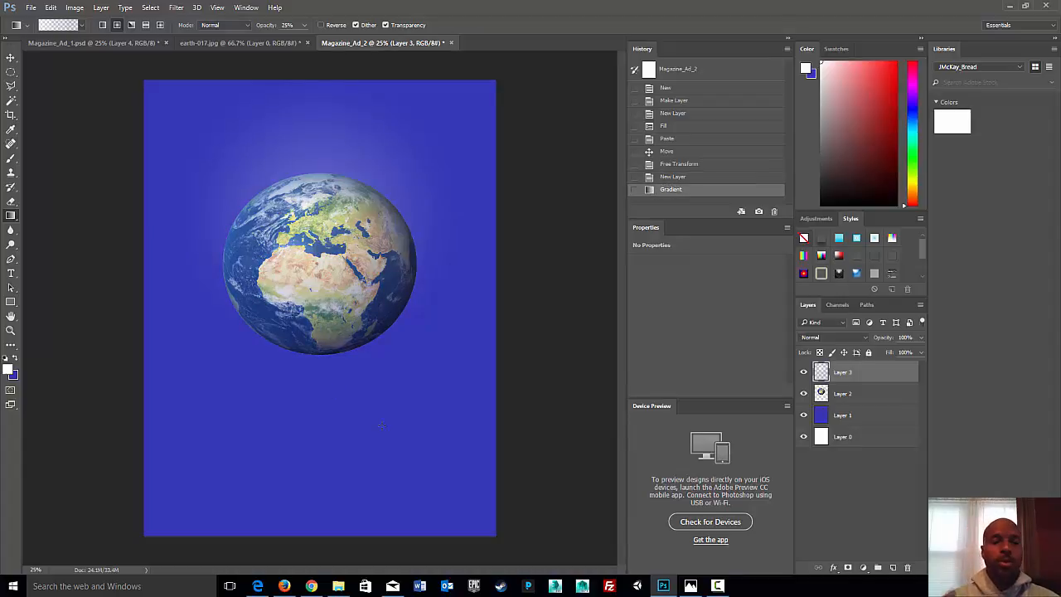
click(680, 178)
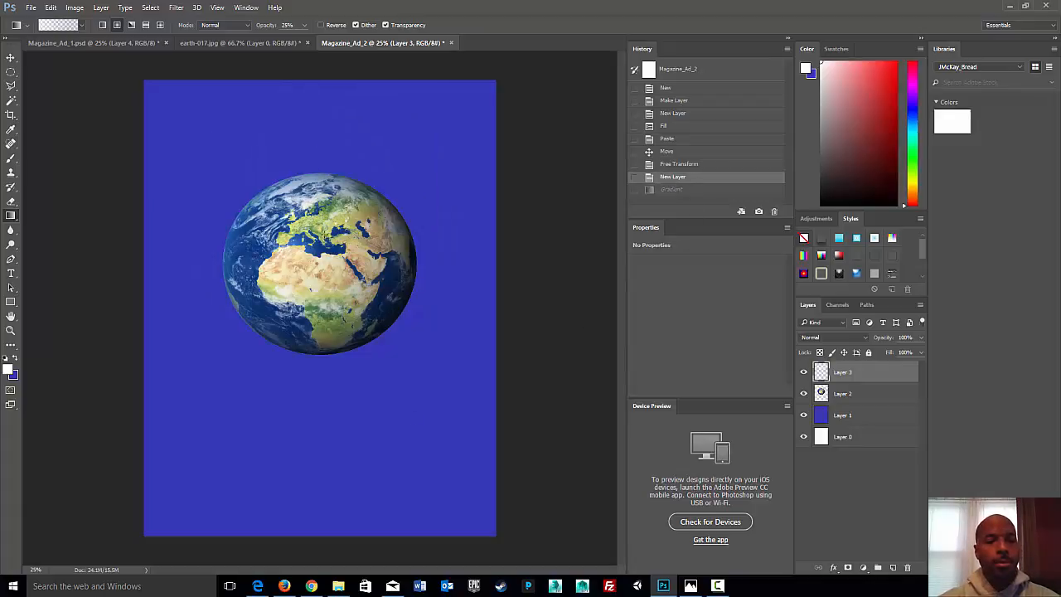
drag(314, 254, 315, 356)
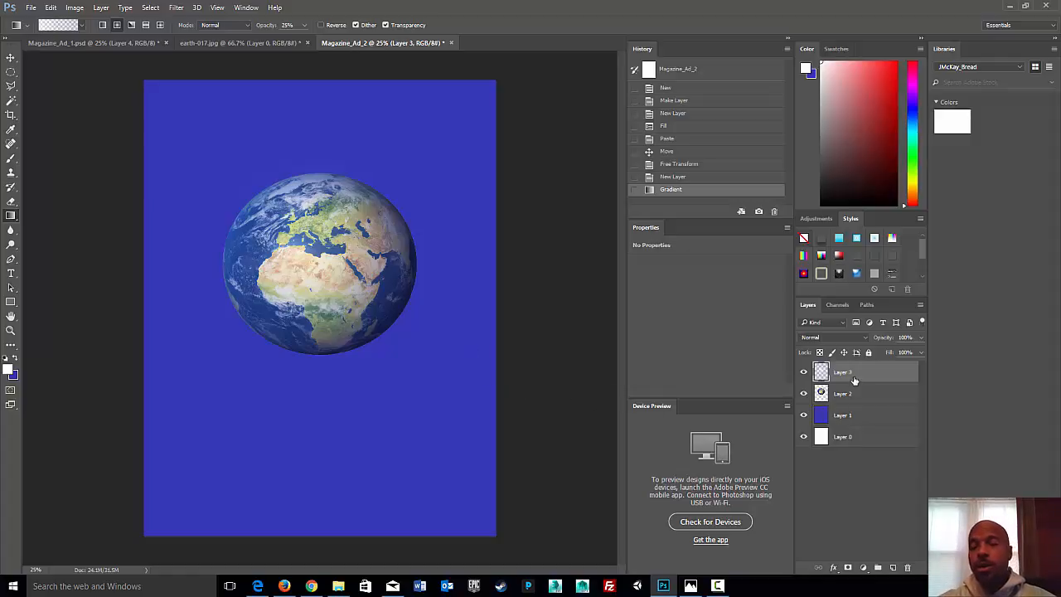
Revert to the empty new layer, redraw a larger white radial gradient from the globe's center to below it, and move the layer beneath the globe.
drag(853, 375, 853, 403)
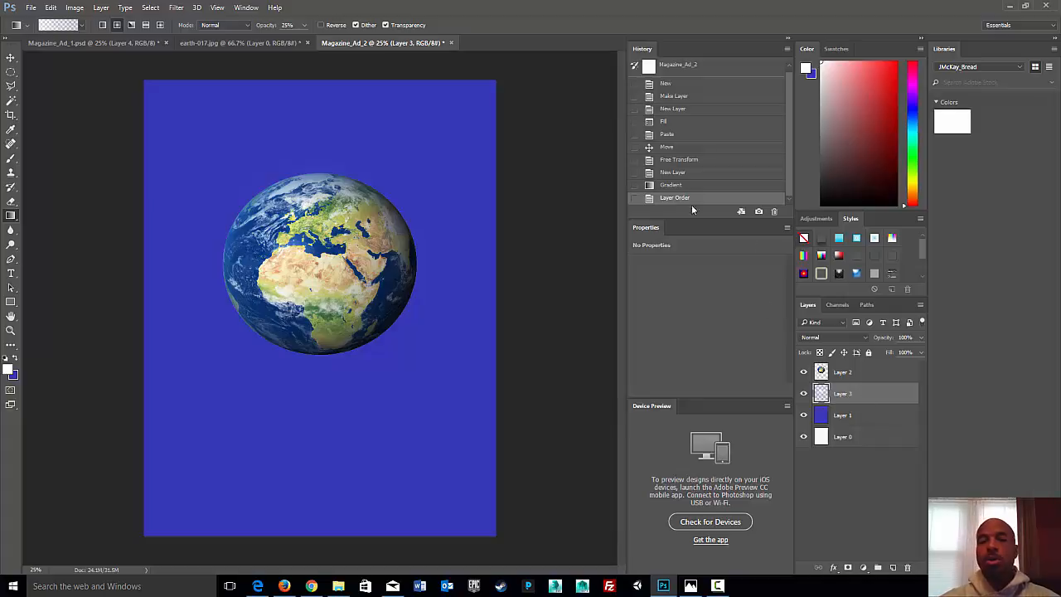
click(673, 185)
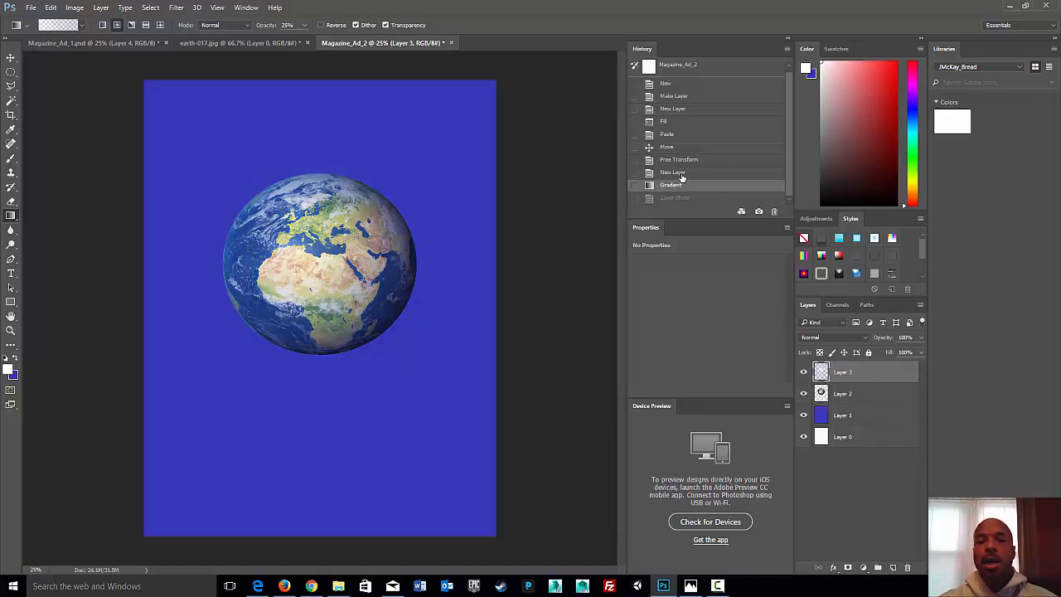
click(675, 173)
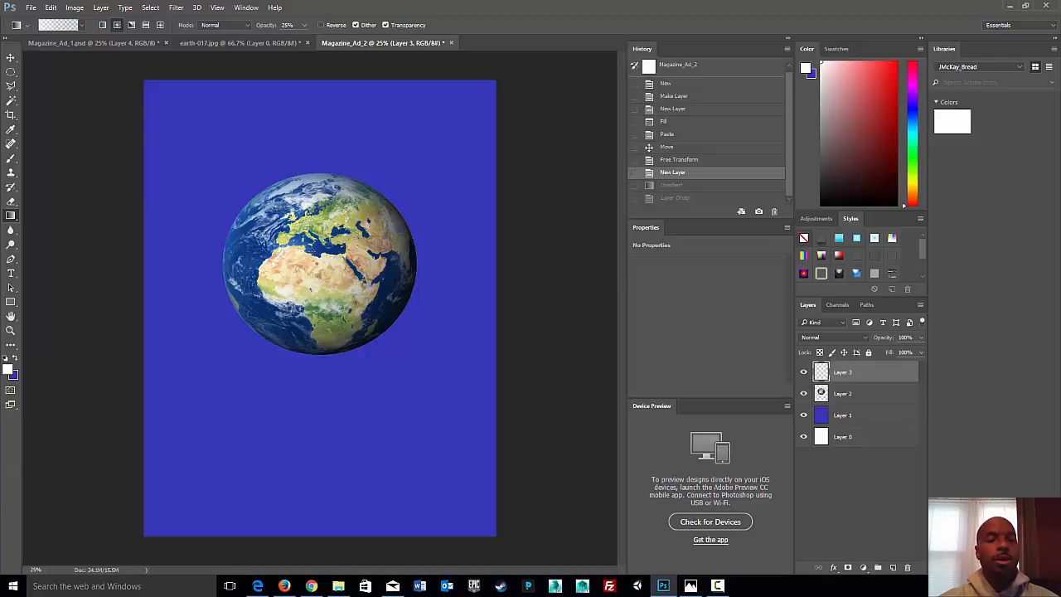
drag(308, 248, 307, 413)
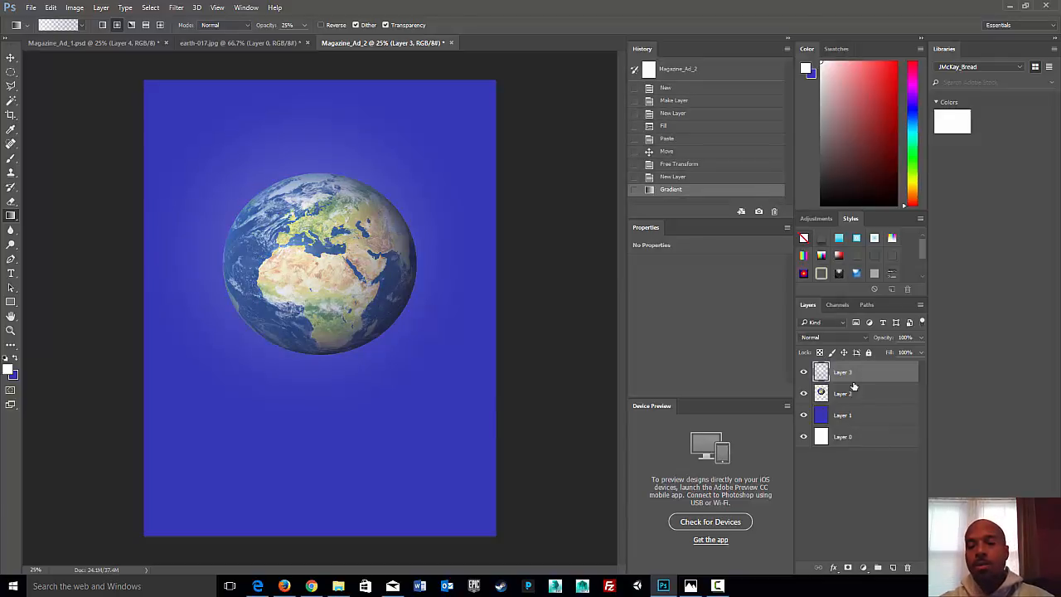
drag(854, 378, 862, 403)
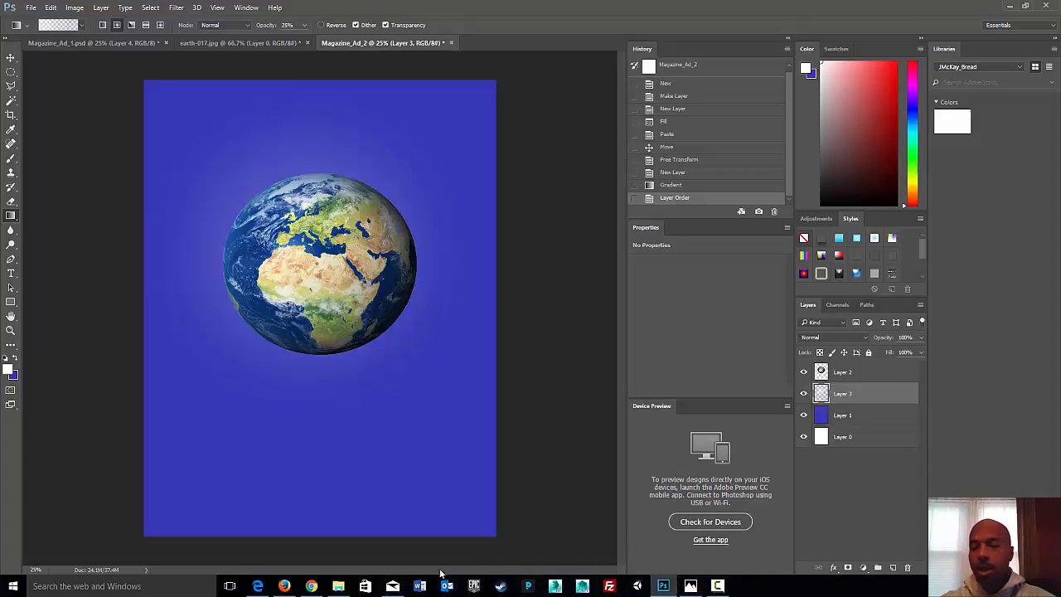
click(718, 586)
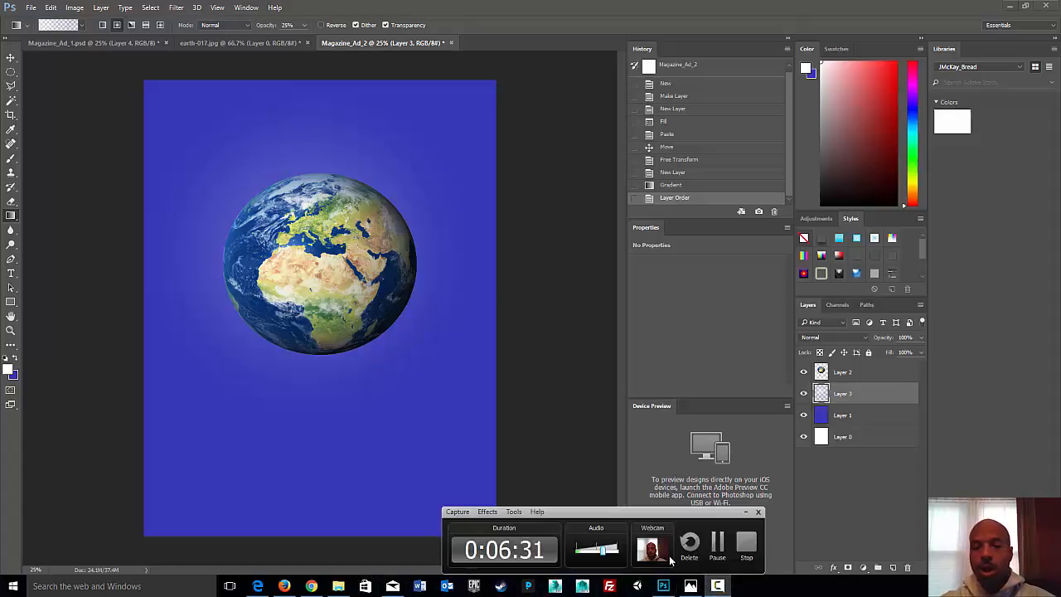
click(718, 548)
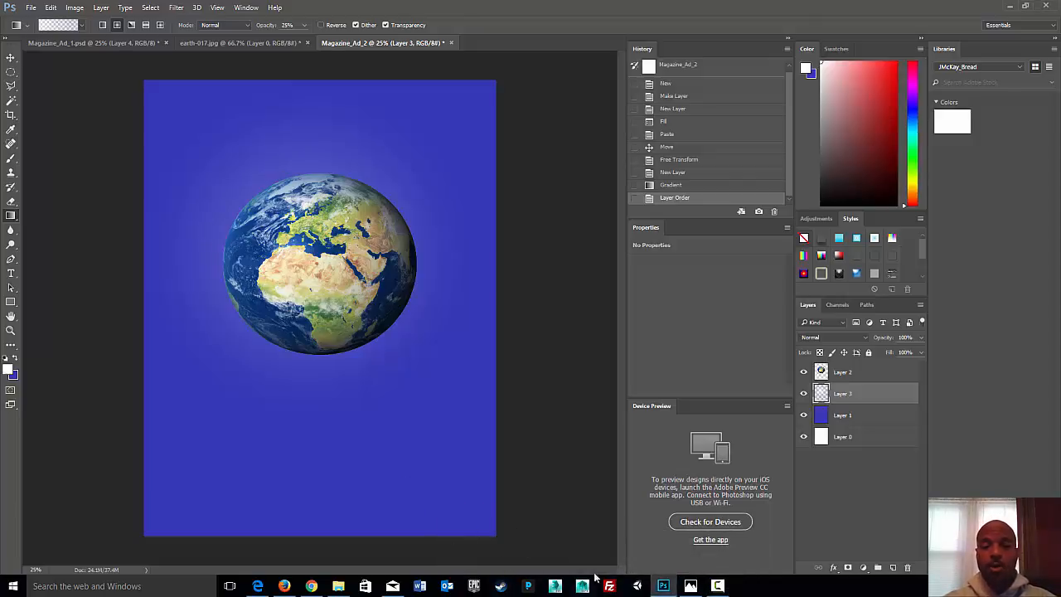
Check the reference ad in Photos, then draw a second 25% white radial gradient from the globe's center to below it on a new layer underneath.
click(690, 586)
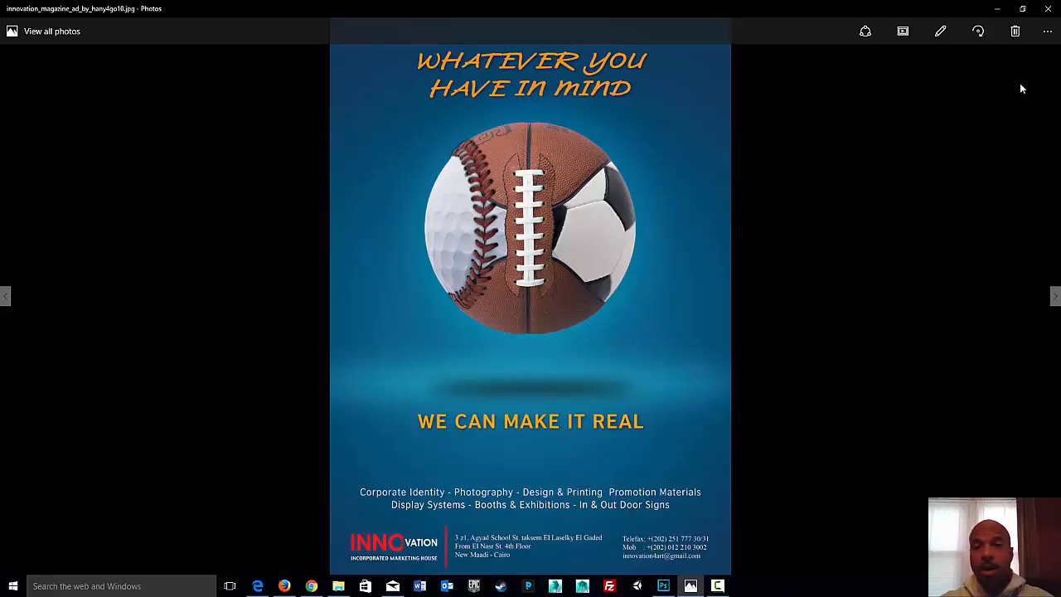
click(995, 12)
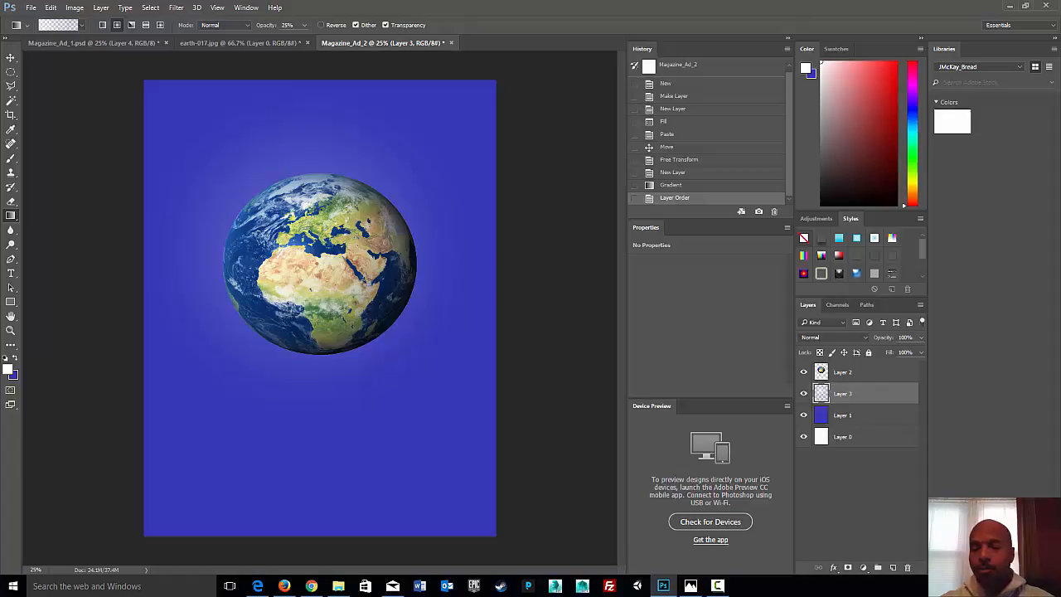
click(892, 567)
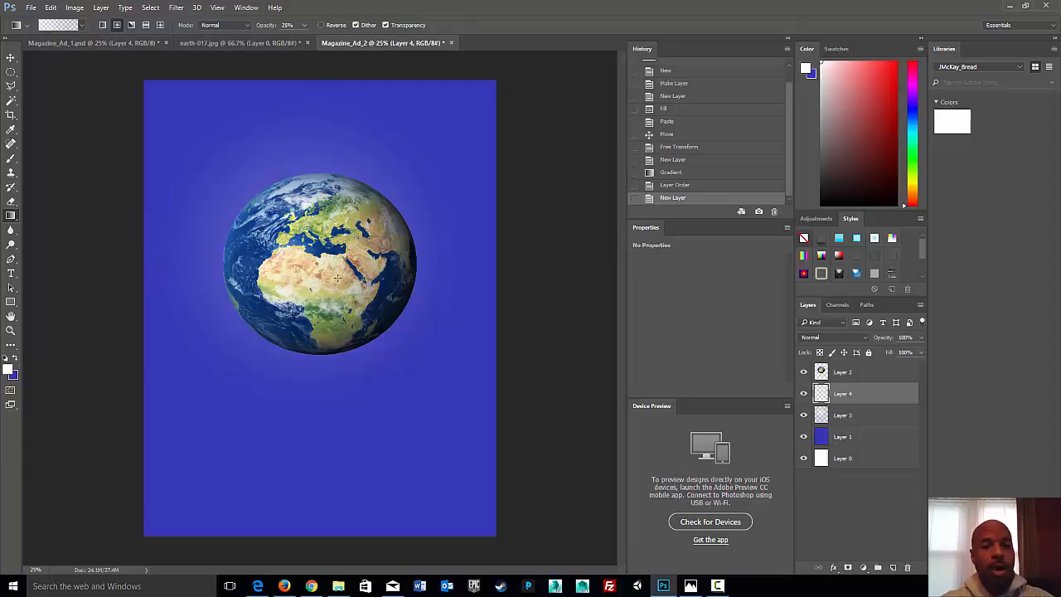
drag(315, 257, 316, 421)
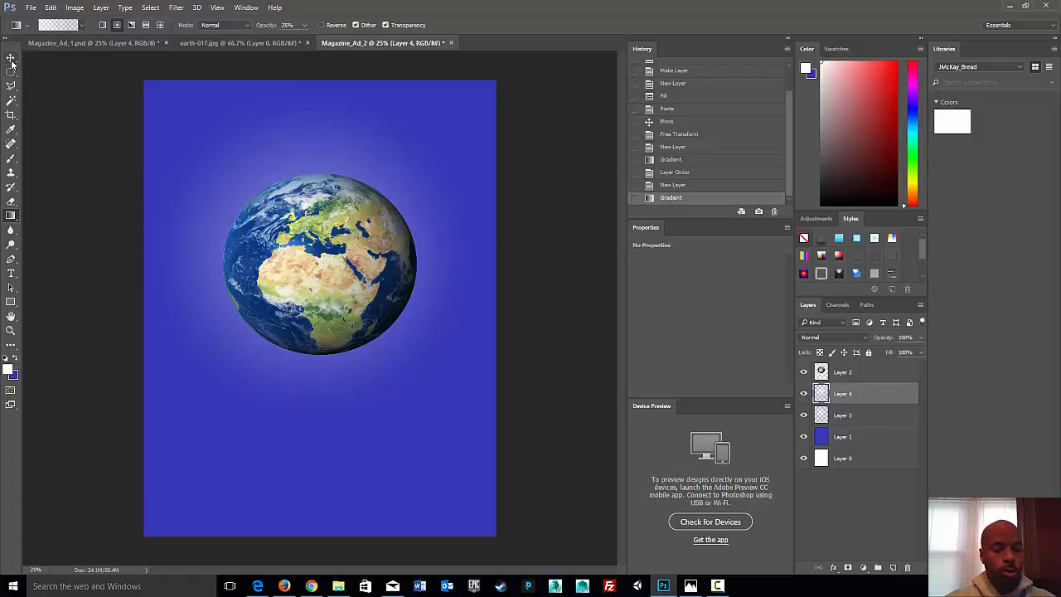
Flatten the second gradient with Free Transform to about 125% width and 24% height, and place it just below the globe.
key(ctrl+t)
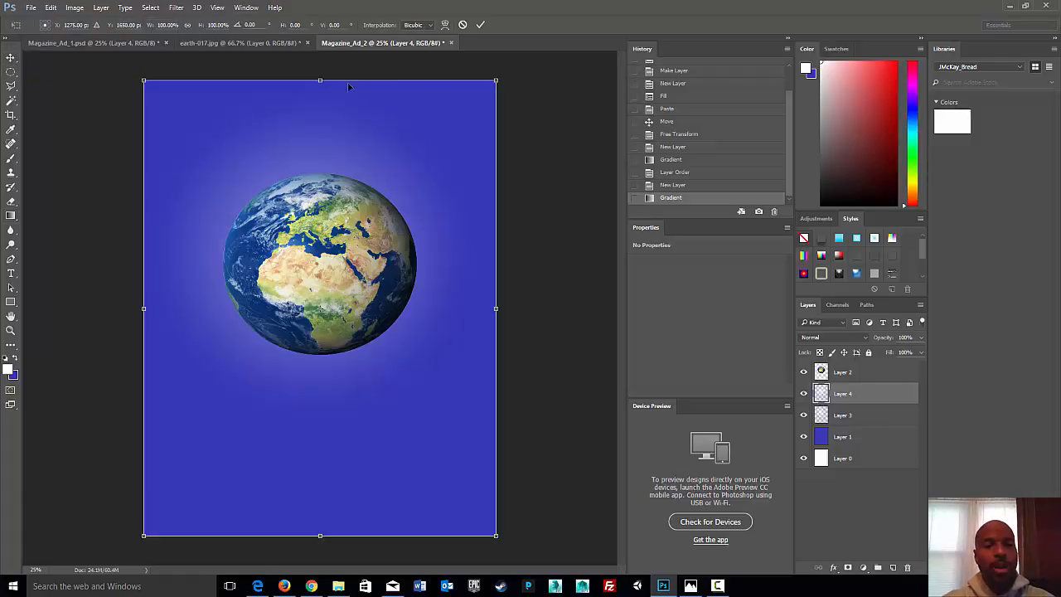
drag(319, 81, 395, 428)
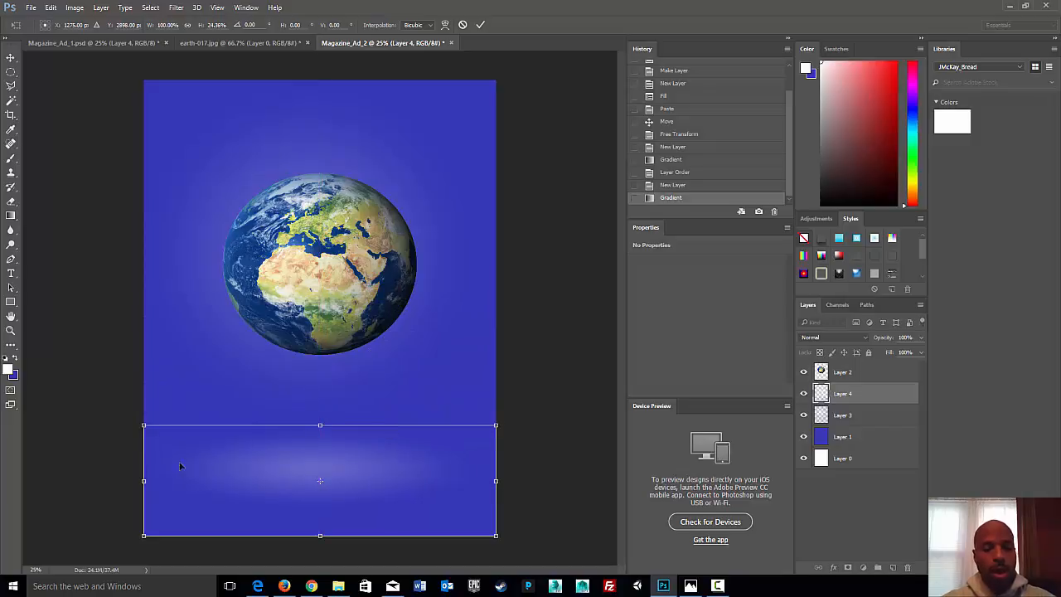
drag(143, 481, 121, 481)
drag(495, 481, 537, 480)
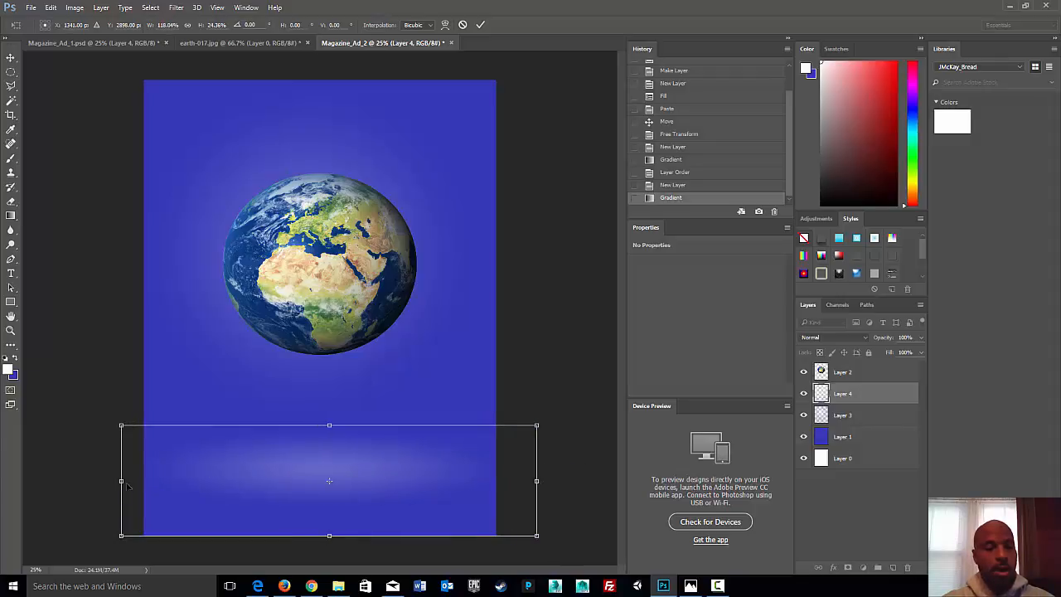
drag(121, 481, 97, 481)
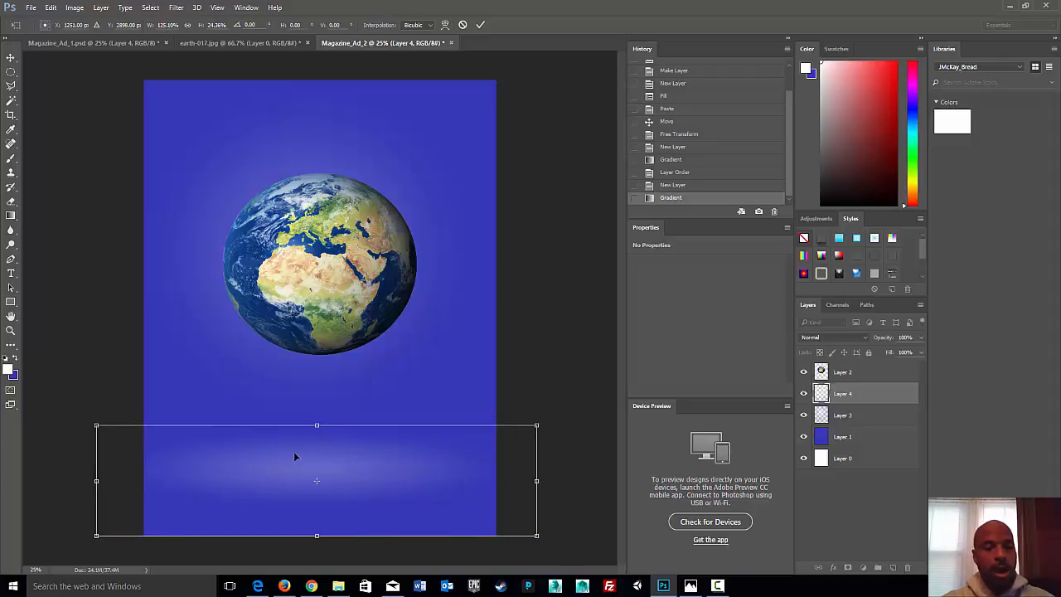
drag(316, 452, 314, 402)
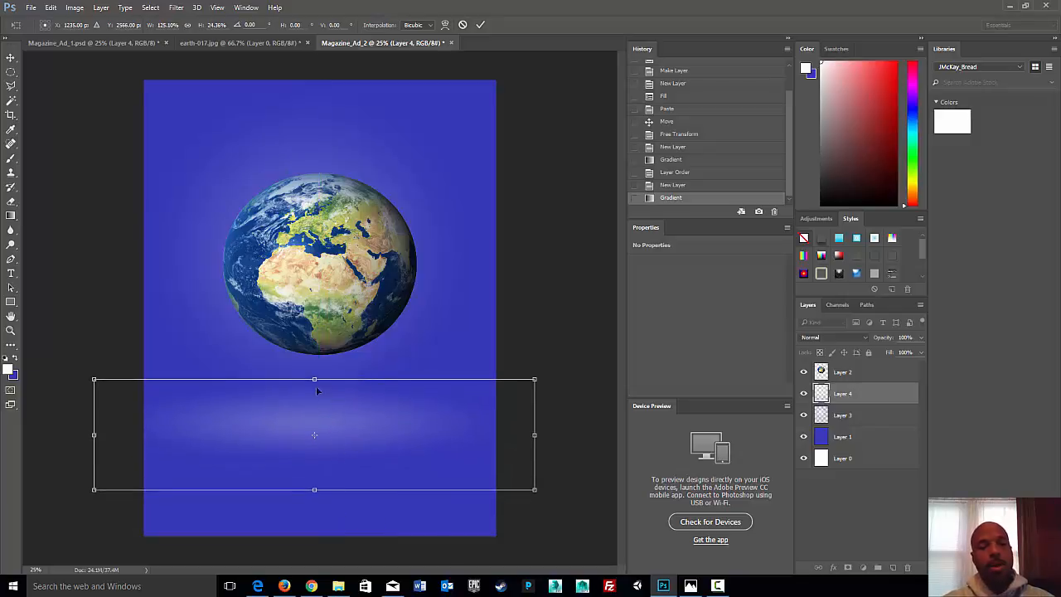
drag(316, 397, 314, 389)
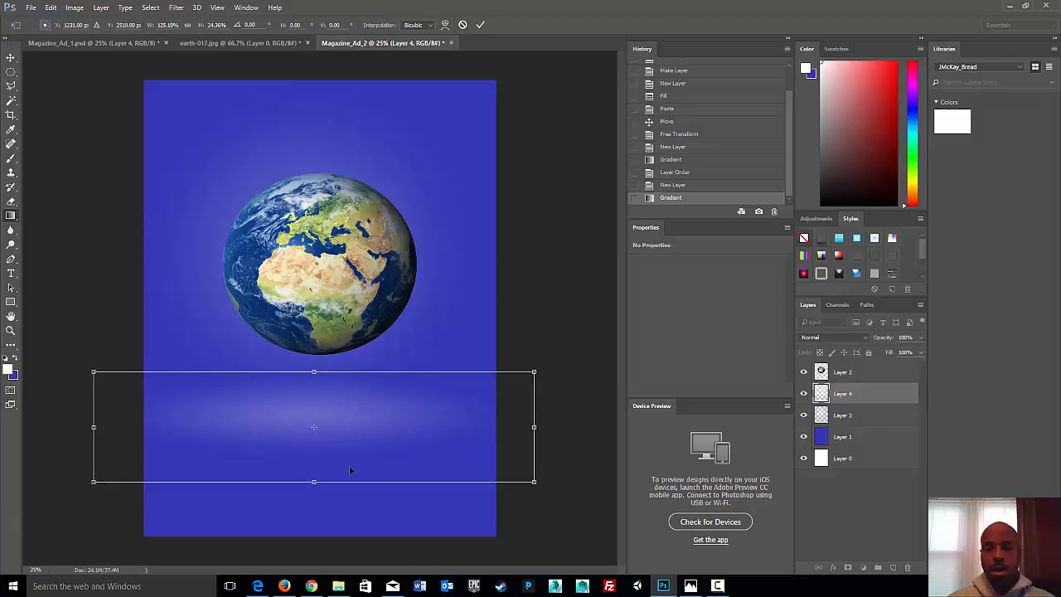
key(Return)
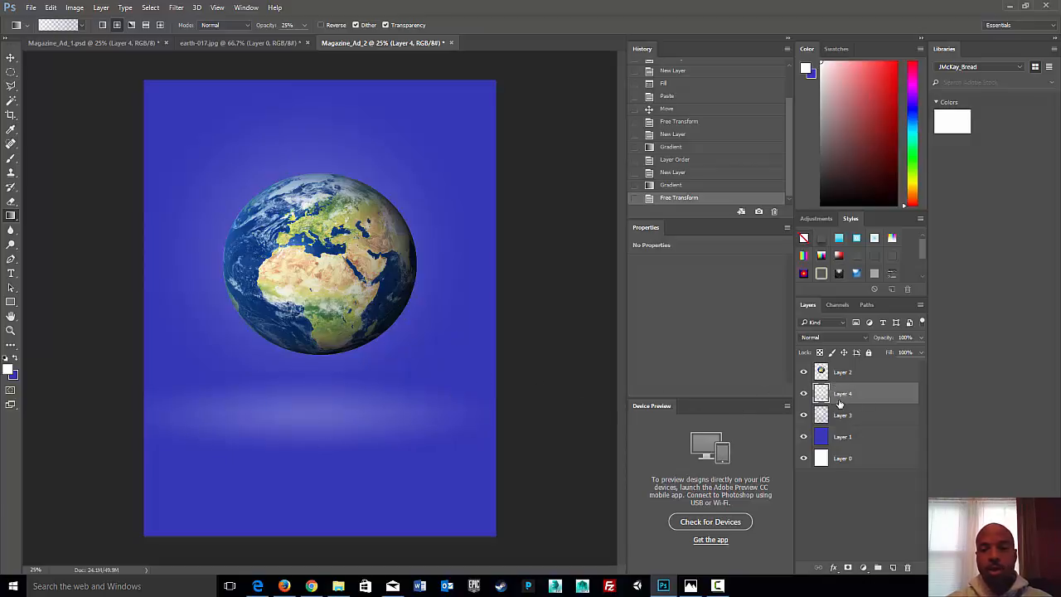
Move the flattened glow layer beneath the round glow layer and compare the design with the reference ad in Photos.
drag(852, 394, 846, 416)
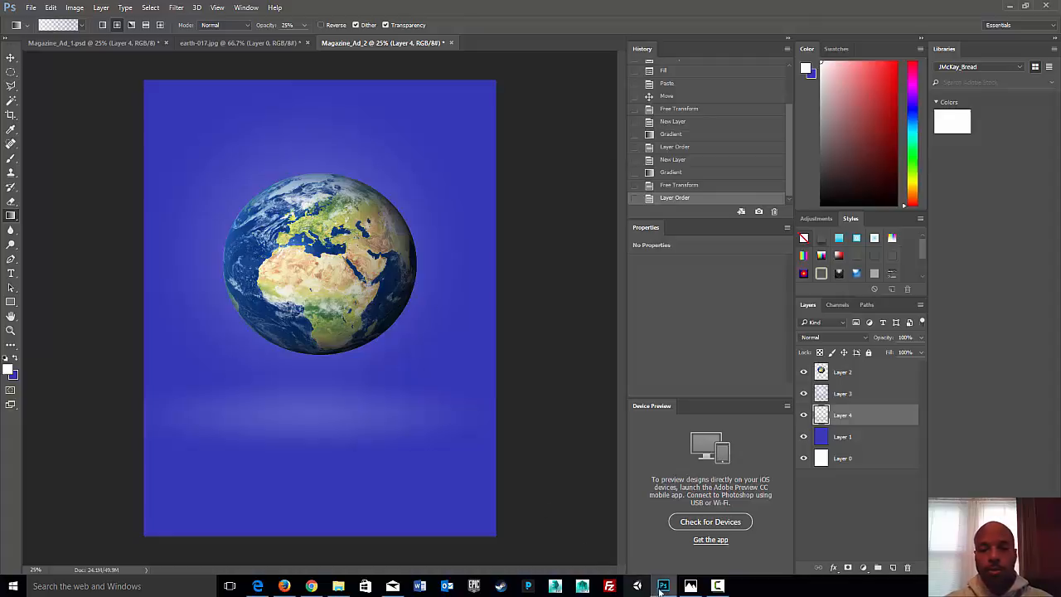
click(690, 586)
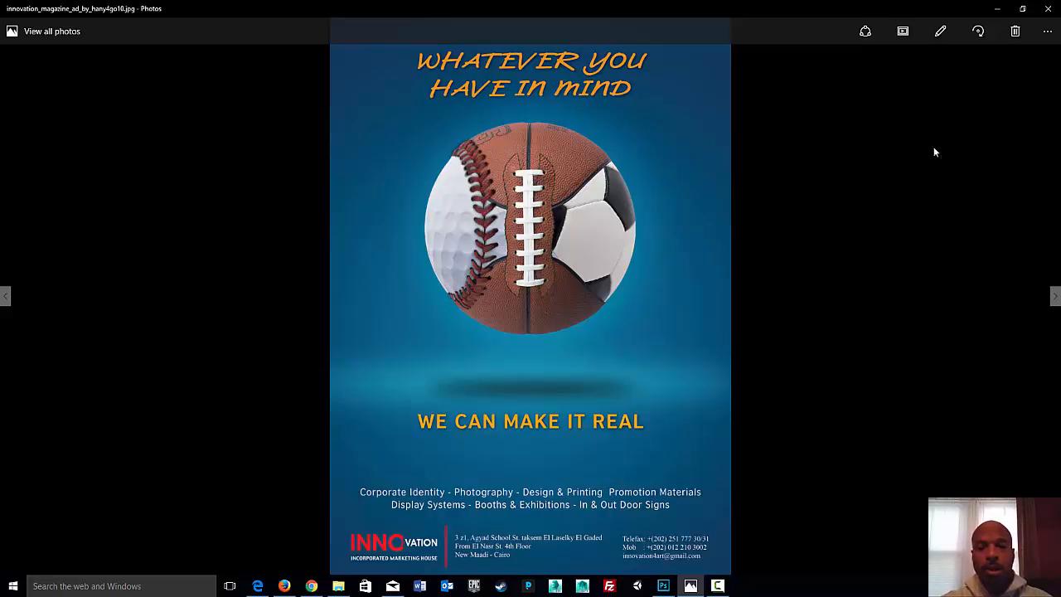
click(997, 8)
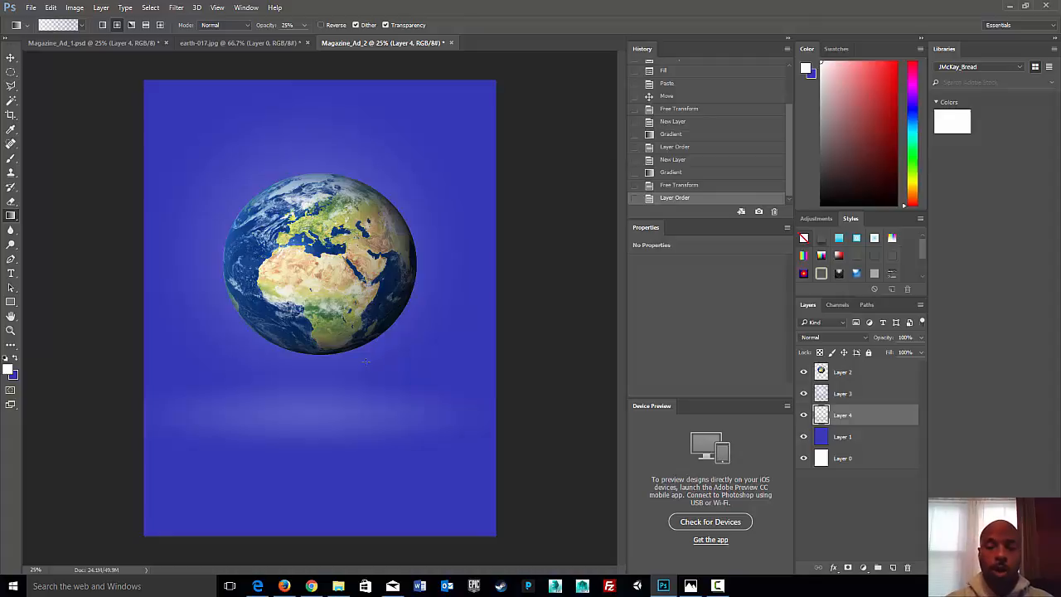
Reset the colors to default black and white, and add a layer named "Shadow" directly above the flattened glow layer.
click(6, 357)
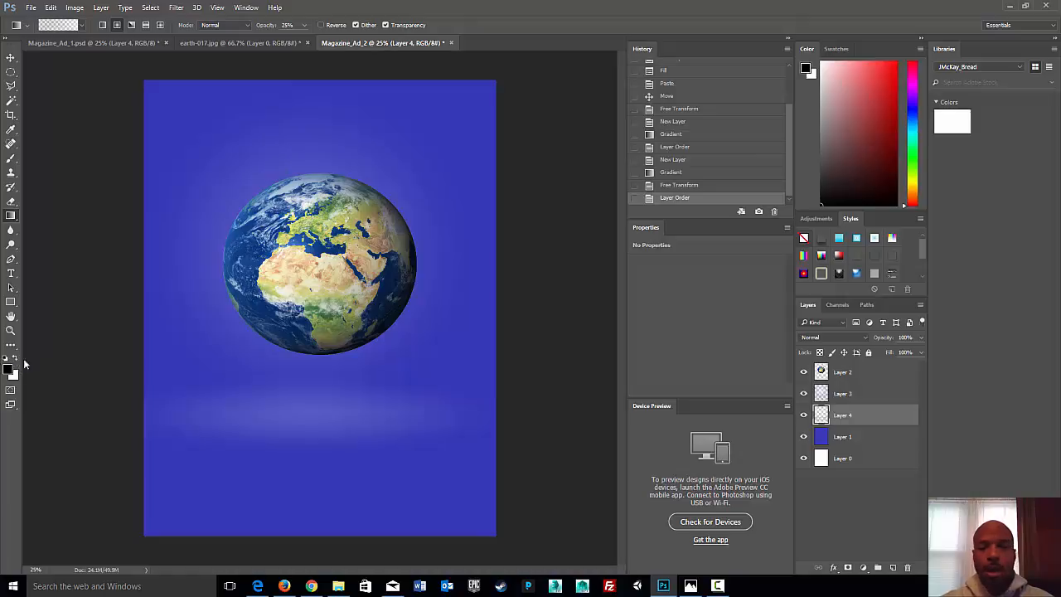
click(893, 568)
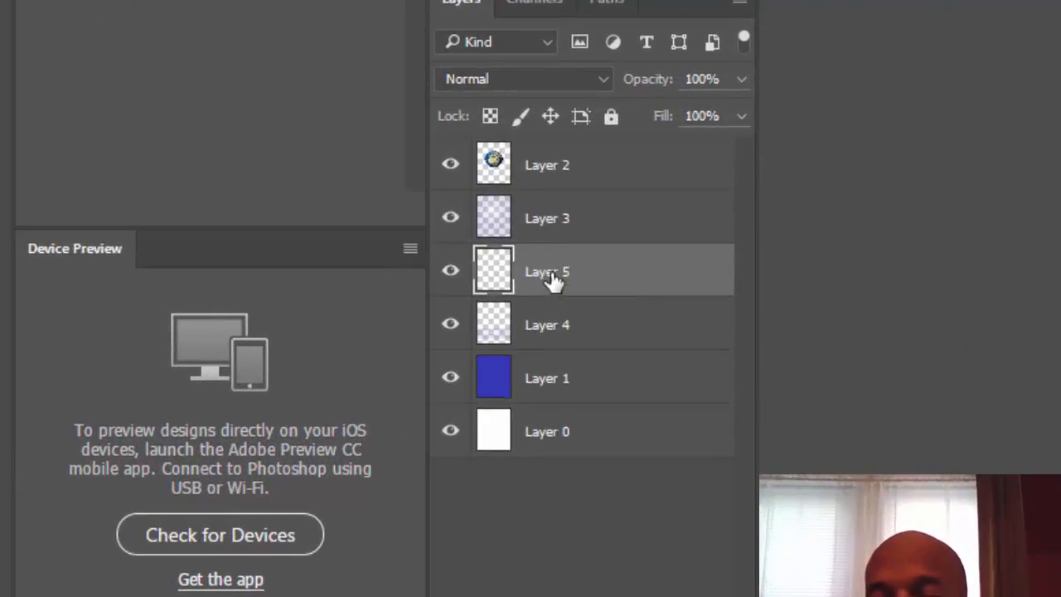
double_click(552, 278)
text(Shadow)
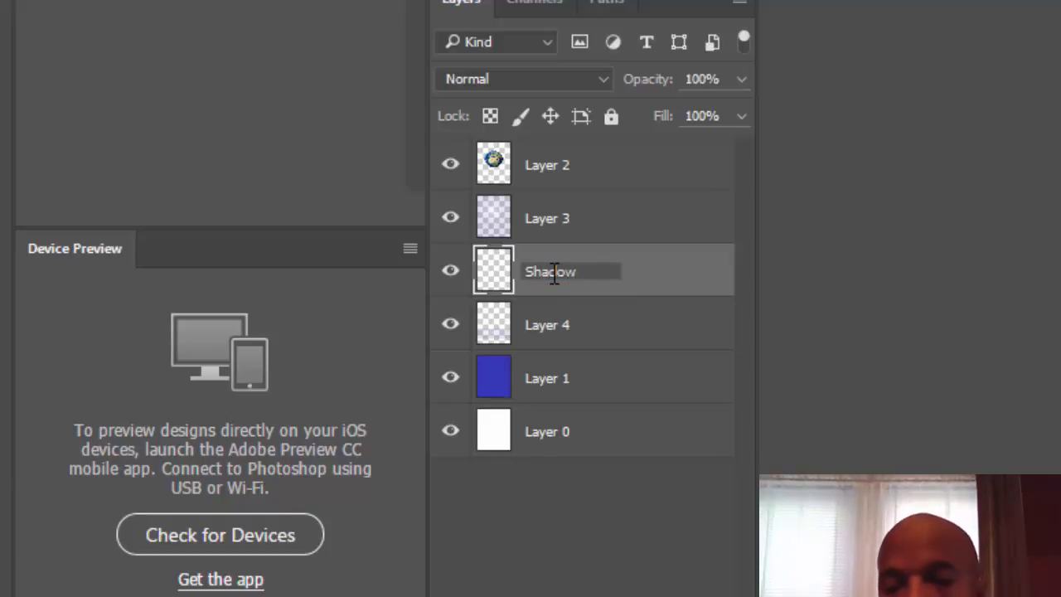
key(Return)
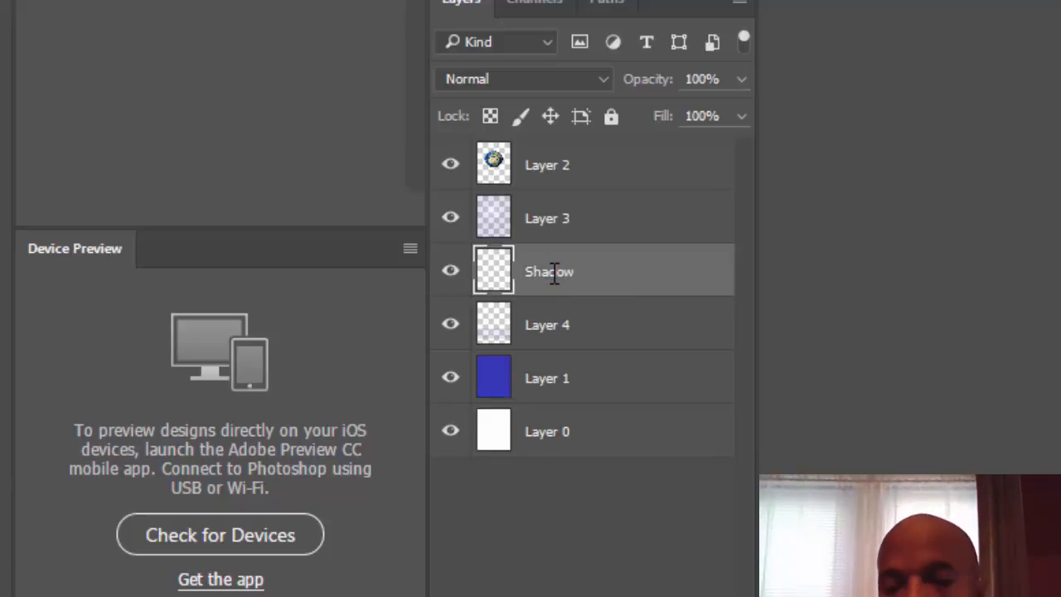
Rename Layer 4 as "Gradient Earth".
click(548, 335)
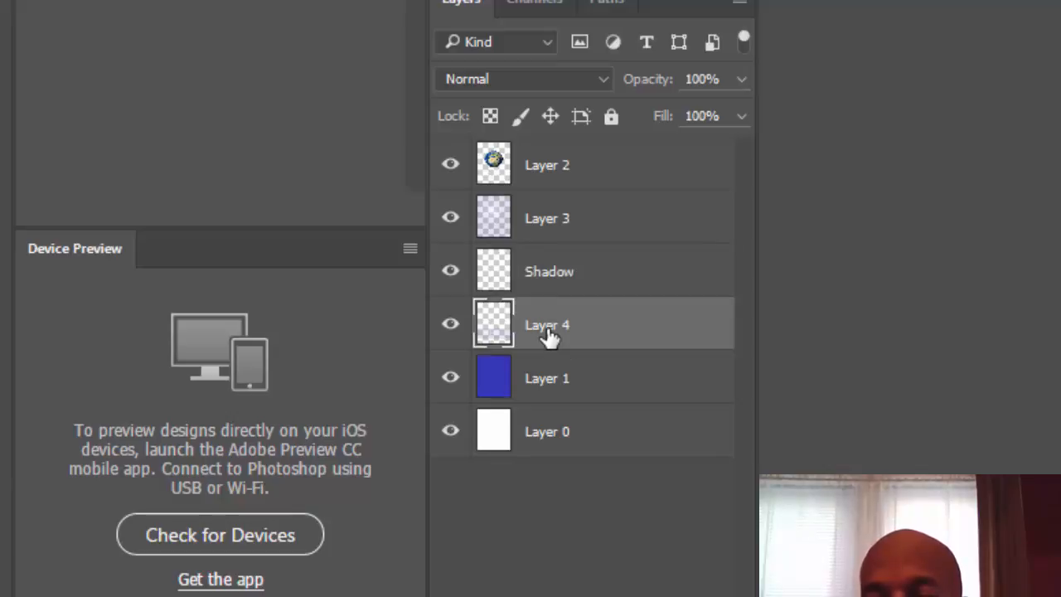
double_click(548, 332)
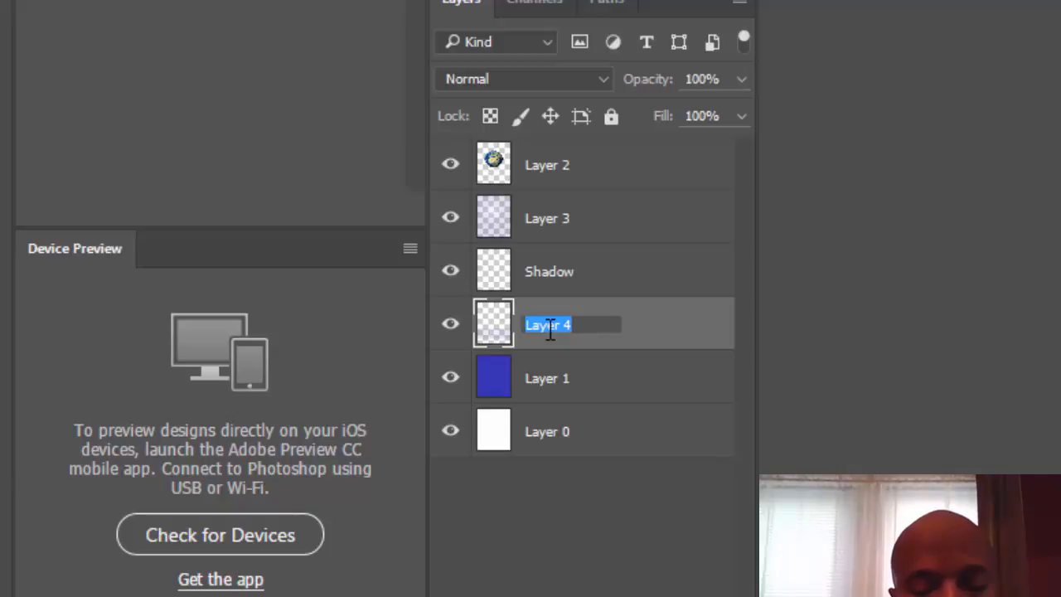
text(Gradi)
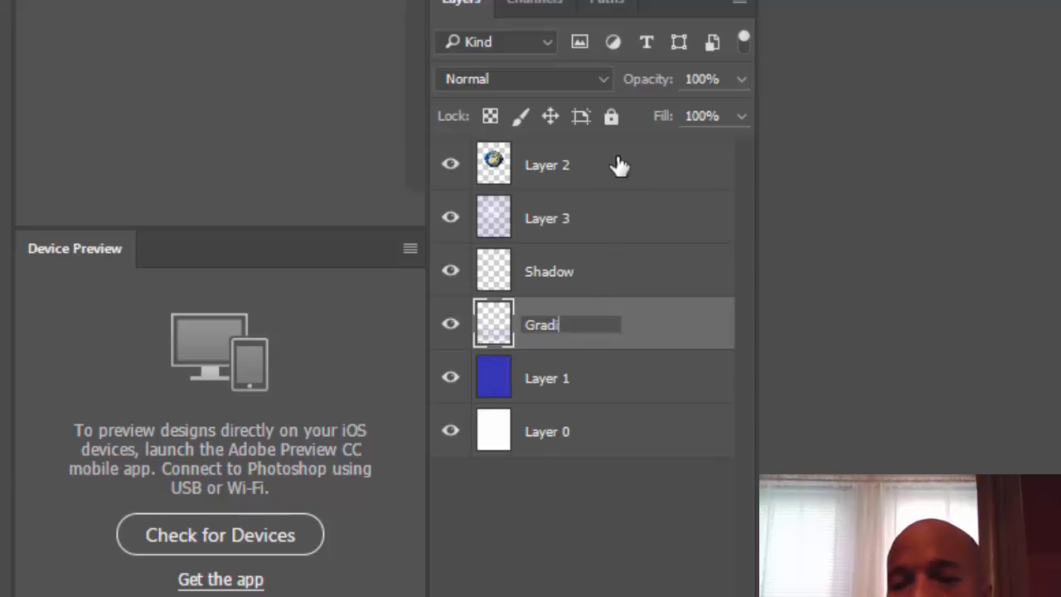
text(ent)
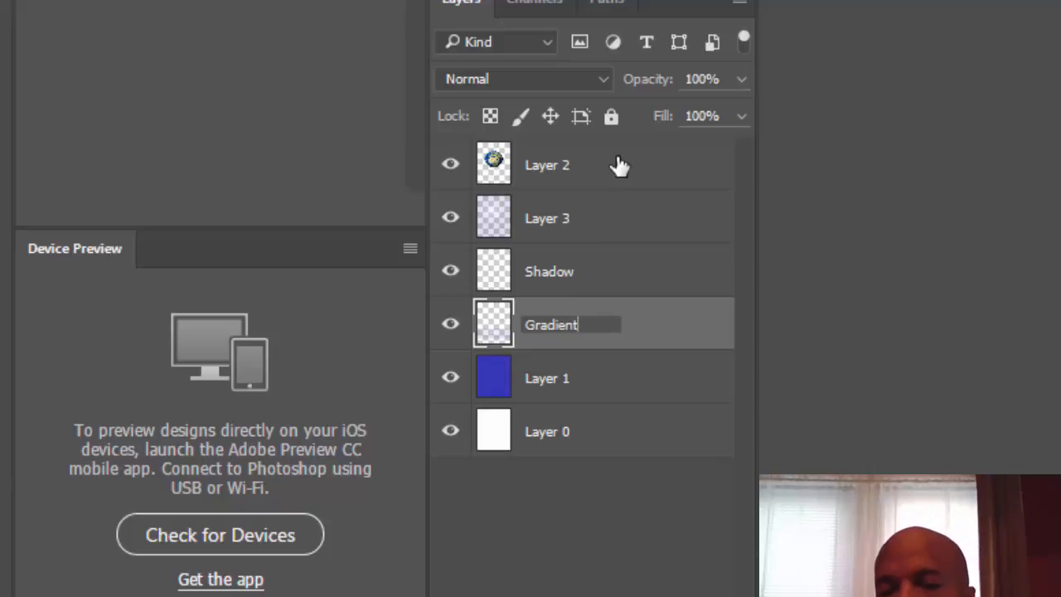
text( Earth)
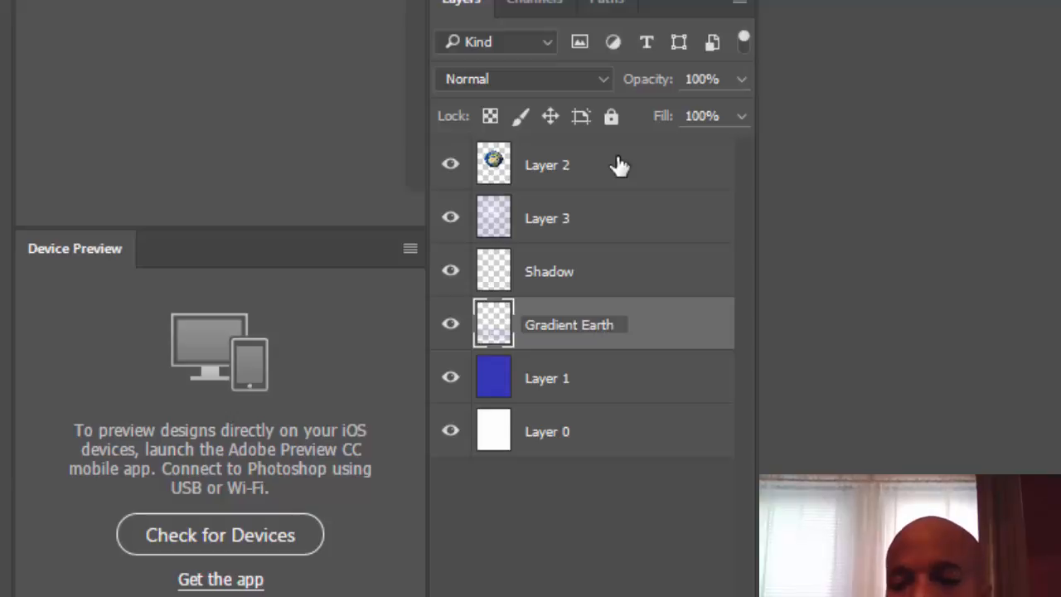
key(Return)
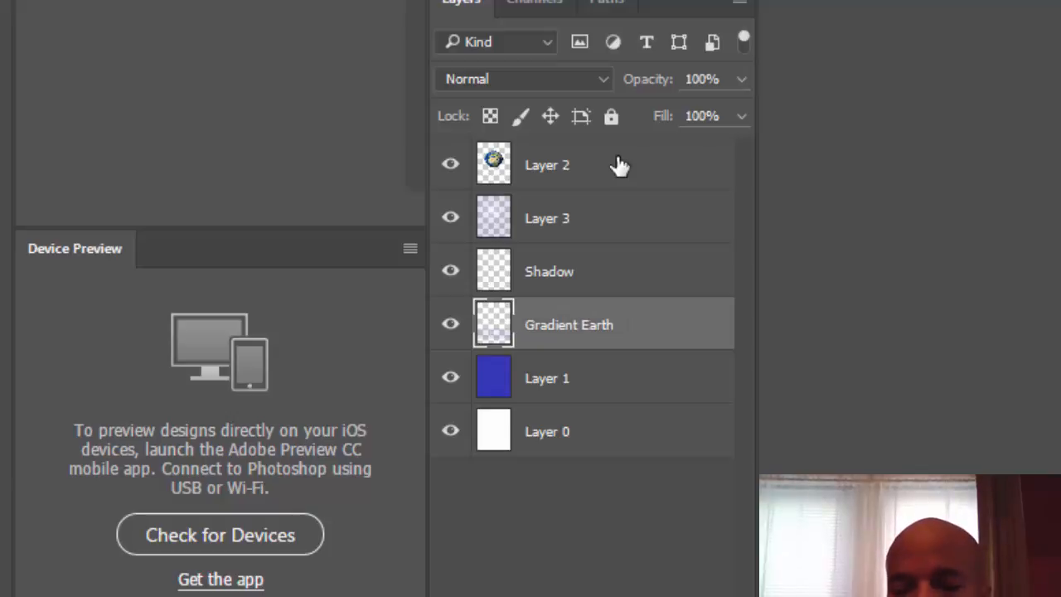
Rename Layer 3 as "Bottom gradient" and make the Shadow layer active.
double_click(552, 220)
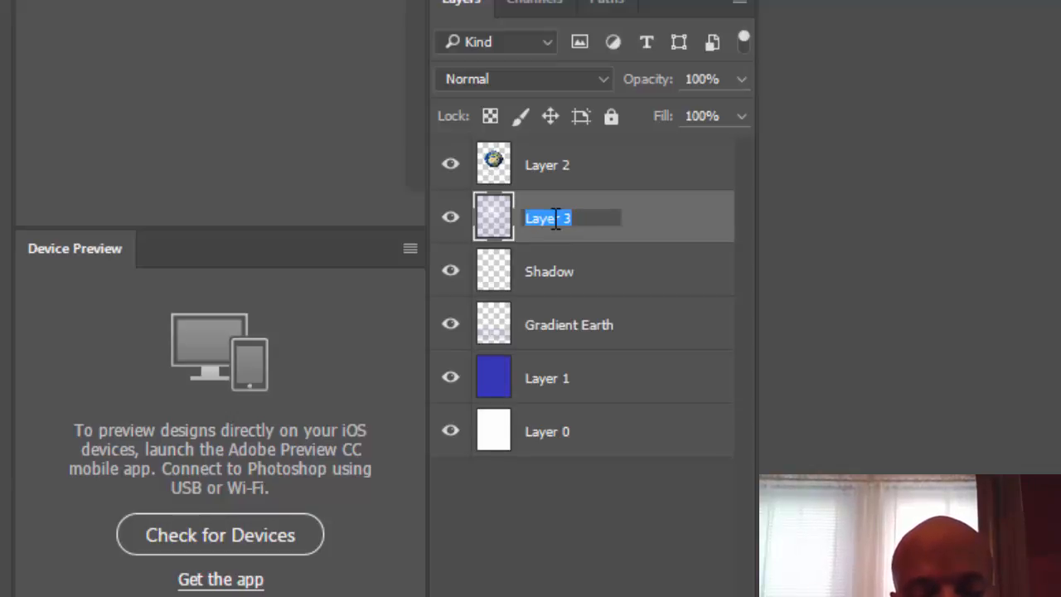
text(Bottom )
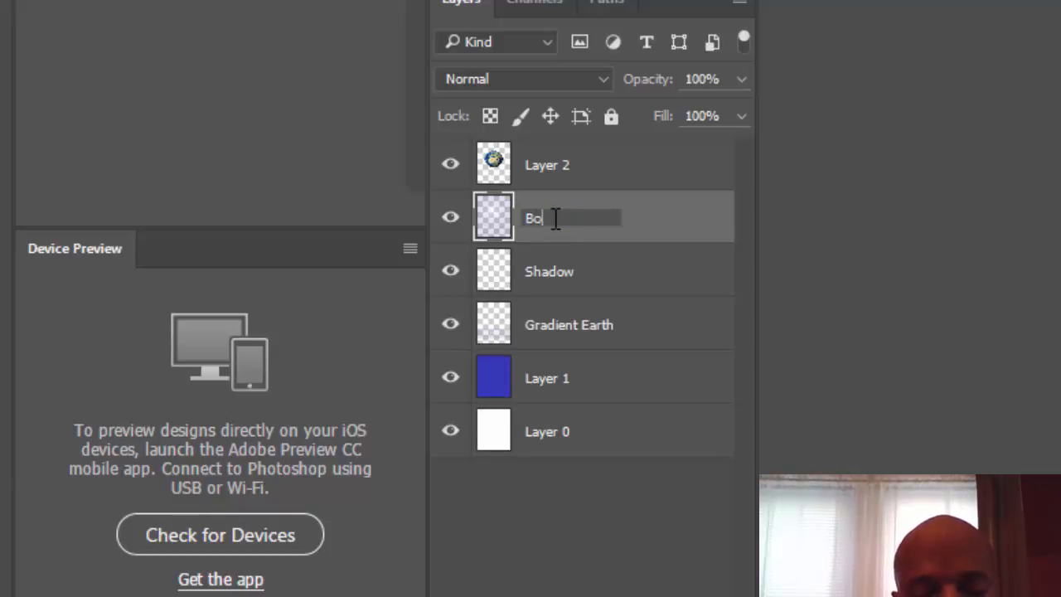
text(gradient)
key(Return)
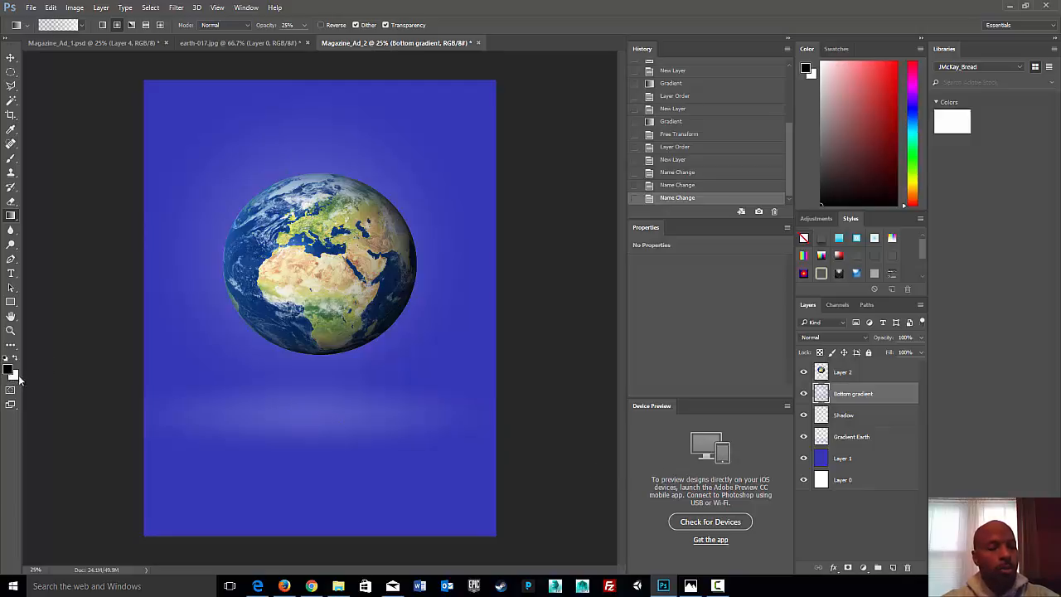
click(862, 422)
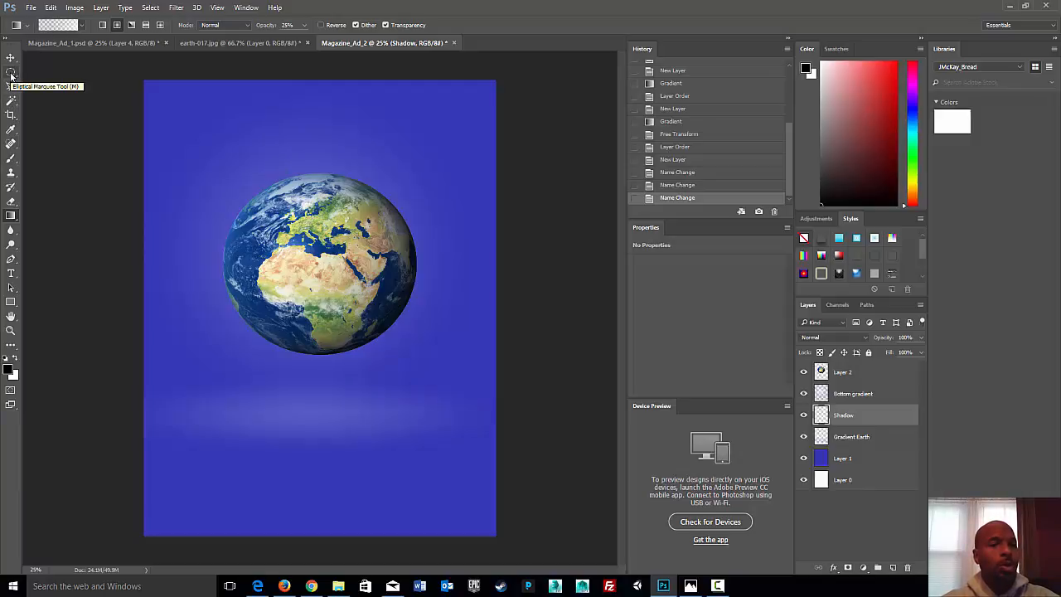
Make a flat elliptical selection on the floor highlight beneath the globe, fill it with a dark gradient at 25% opacity, and deselect.
click(11, 73)
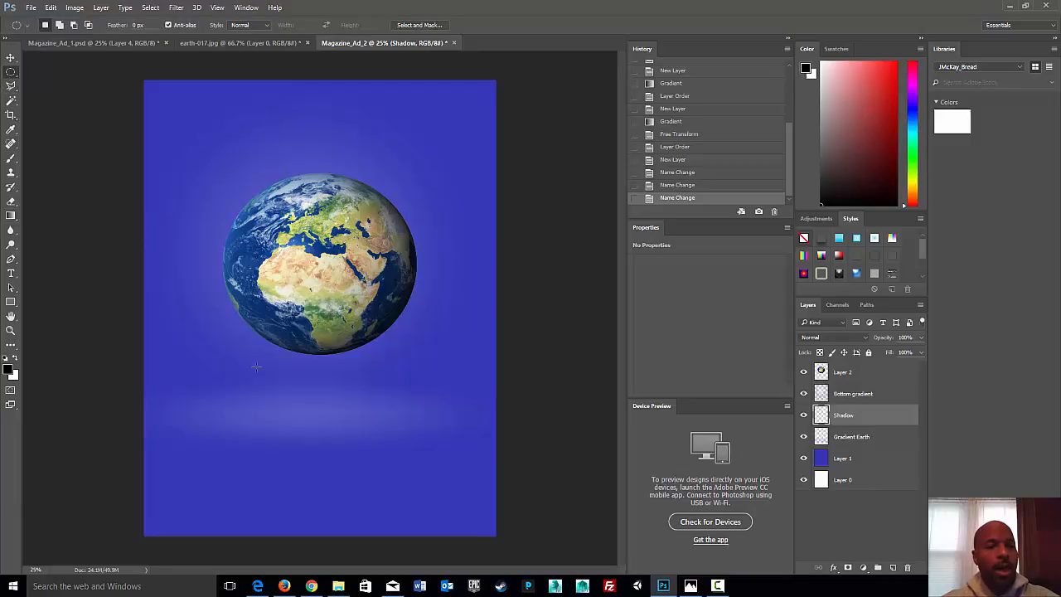
drag(230, 397, 378, 420)
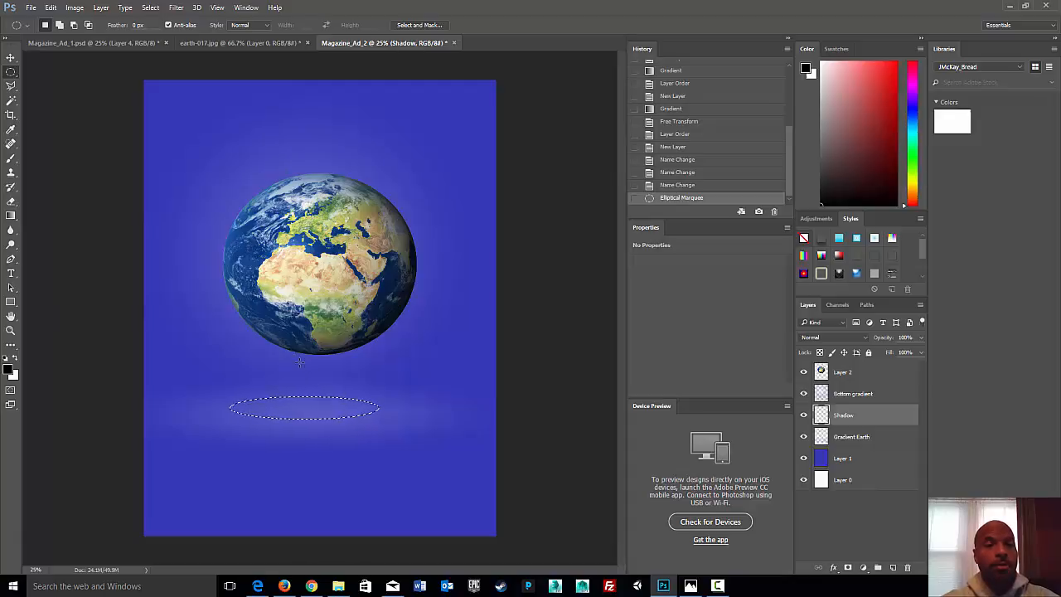
click(11, 216)
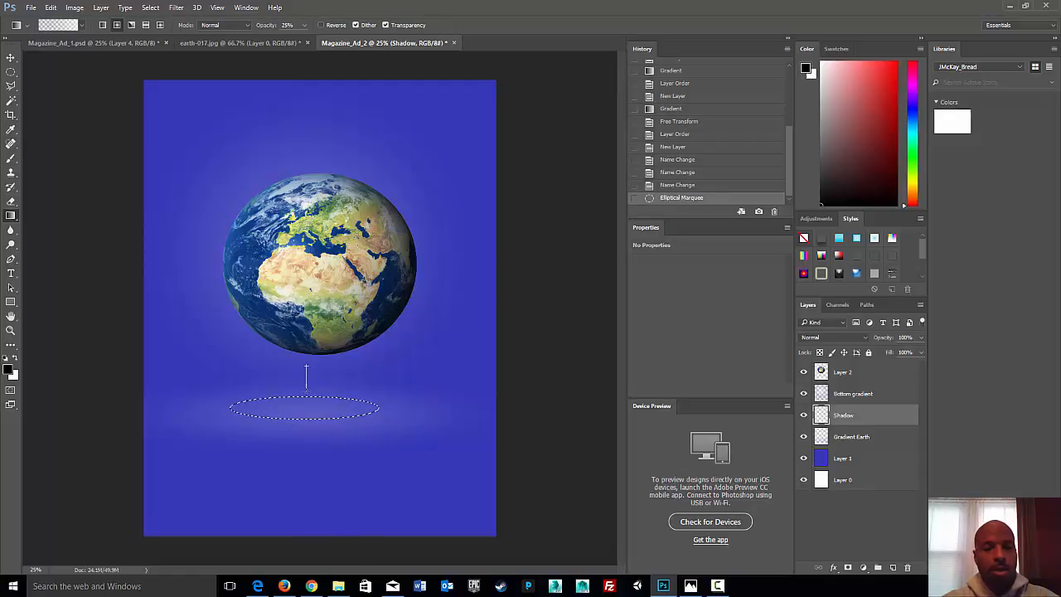
drag(306, 396, 306, 366)
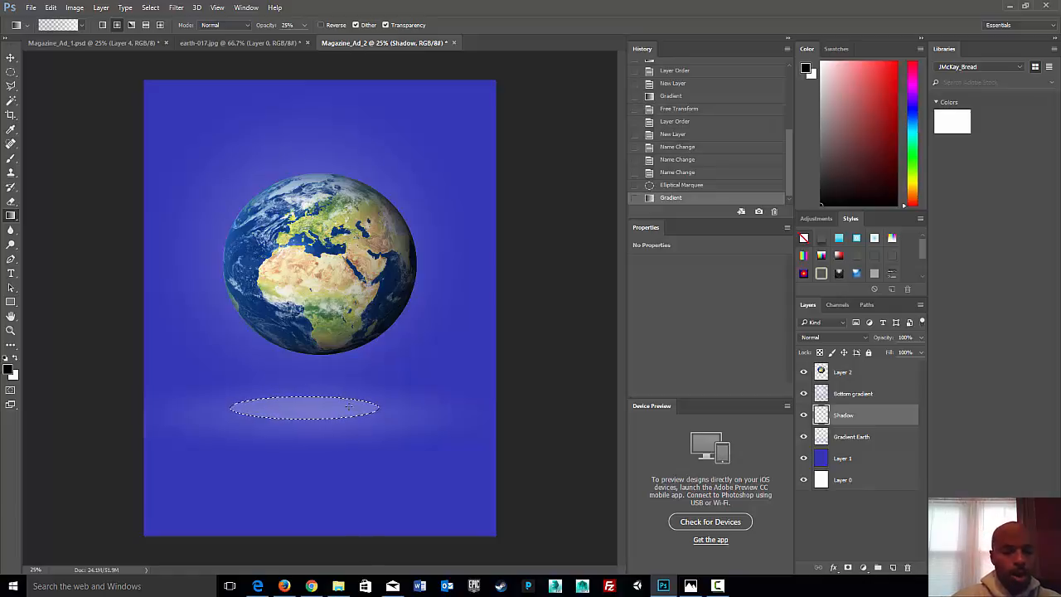
key(ctrl+z)
click(16, 359)
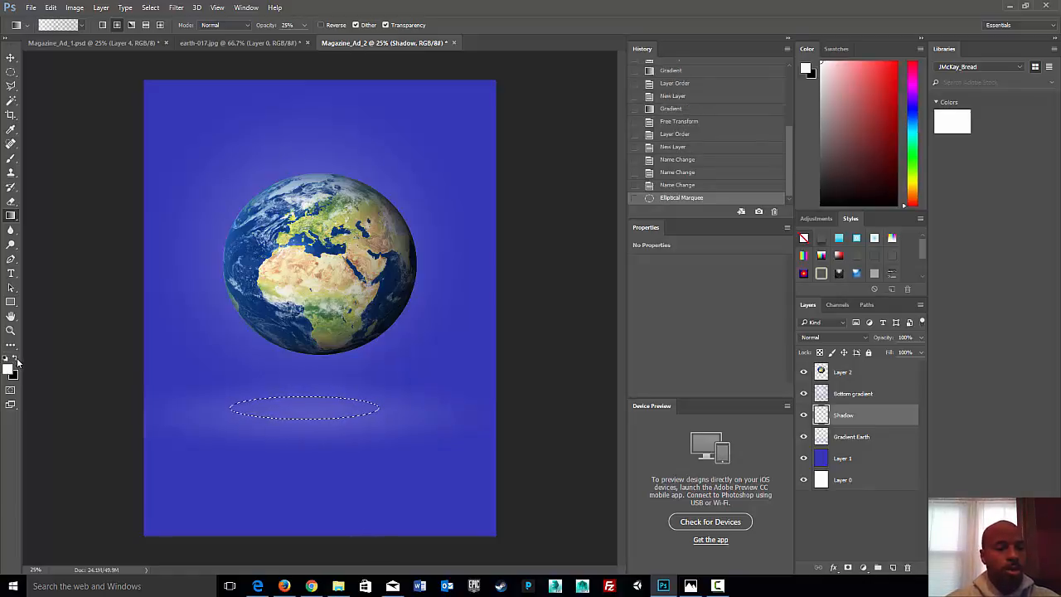
drag(305, 382, 305, 397)
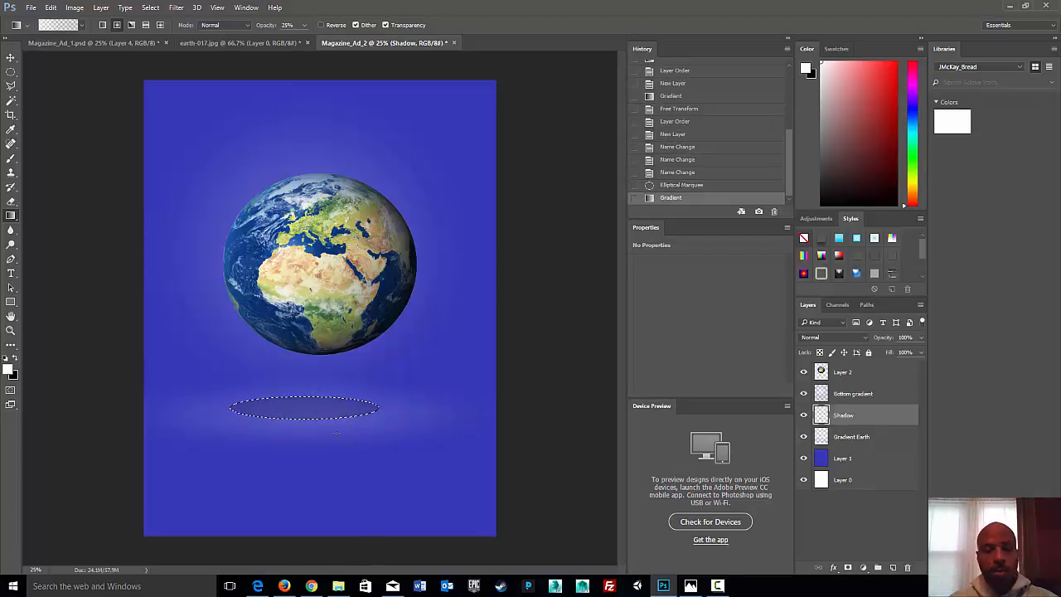
key(ctrl+d)
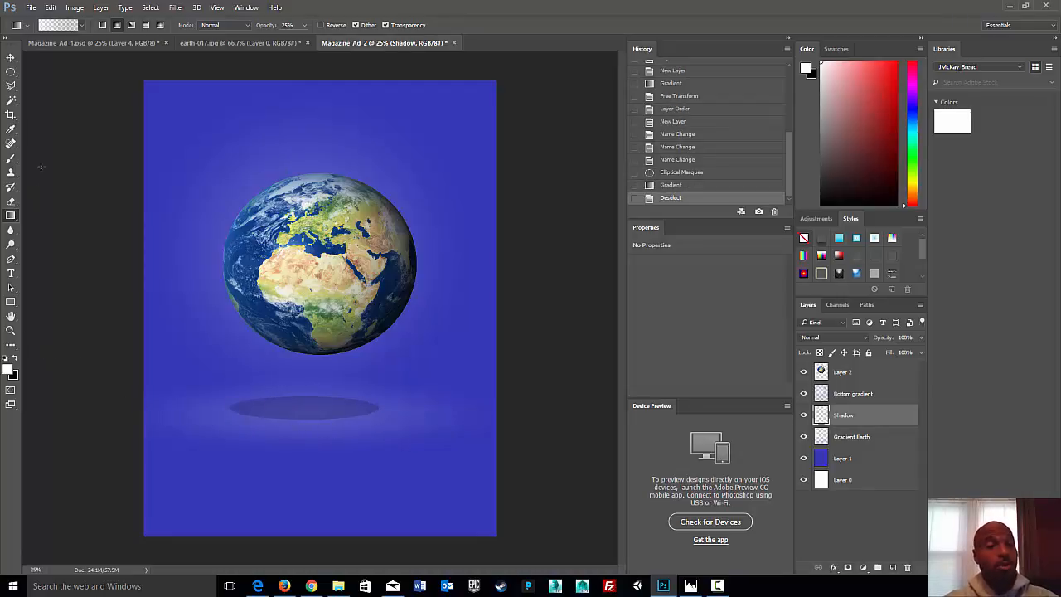
Move the shadow ellipse slightly so it is centered directly beneath the globe.
click(12, 57)
drag(303, 410, 312, 407)
mouse_move(663, 585)
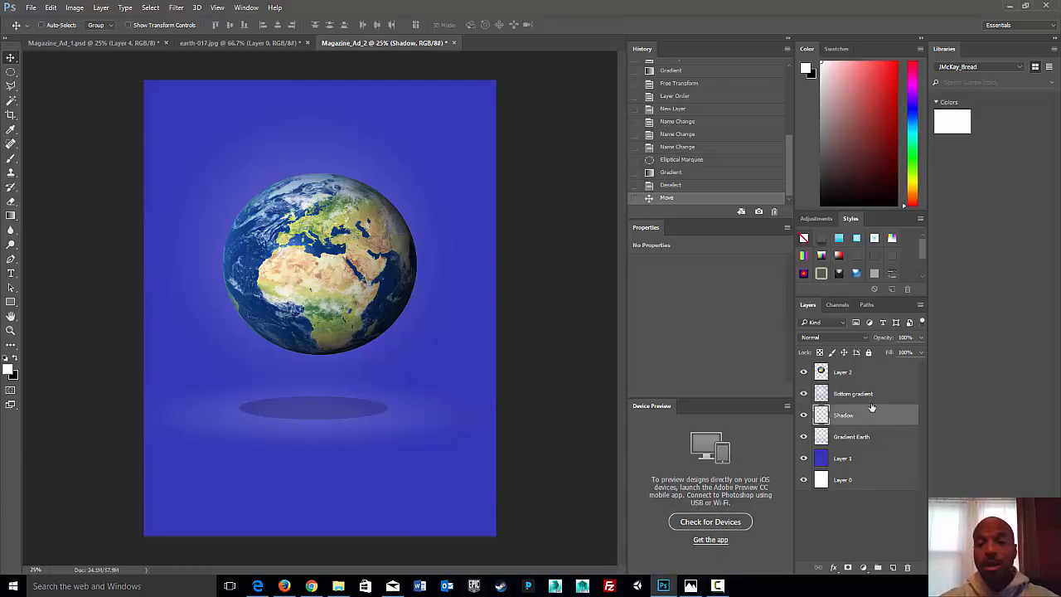
Add the heading "Welcome to Earth" above the globe in white 72 pt Microsoft Sans Serif, on a new layer above Layer 2.
click(871, 373)
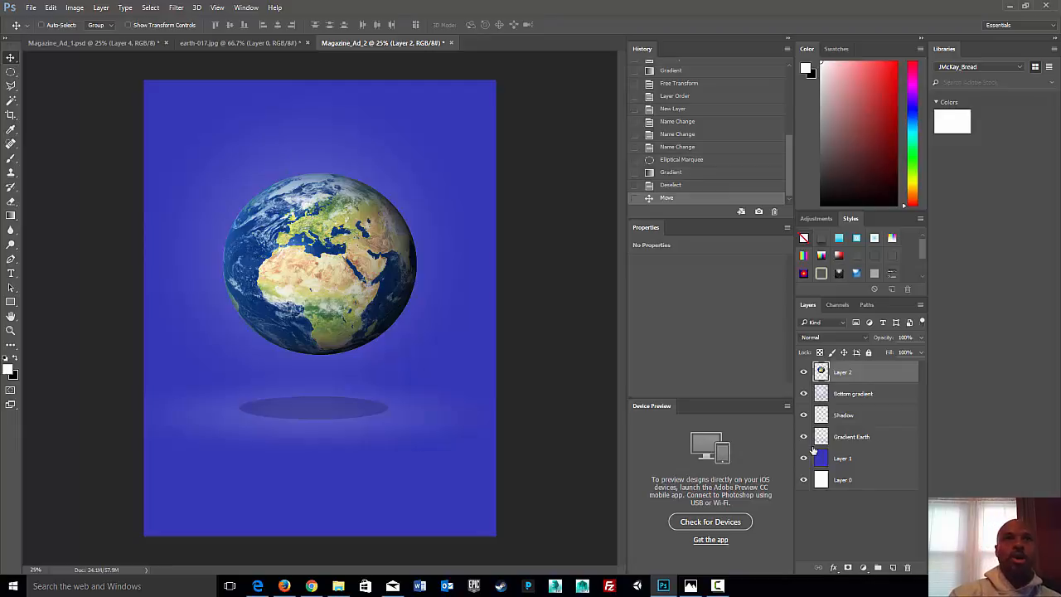
click(10, 274)
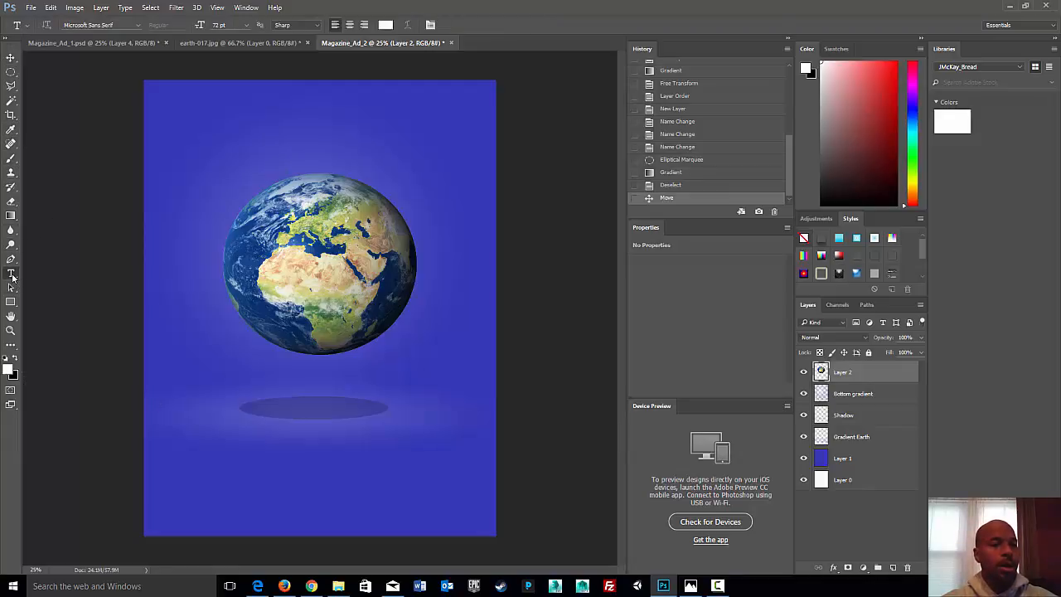
click(199, 130)
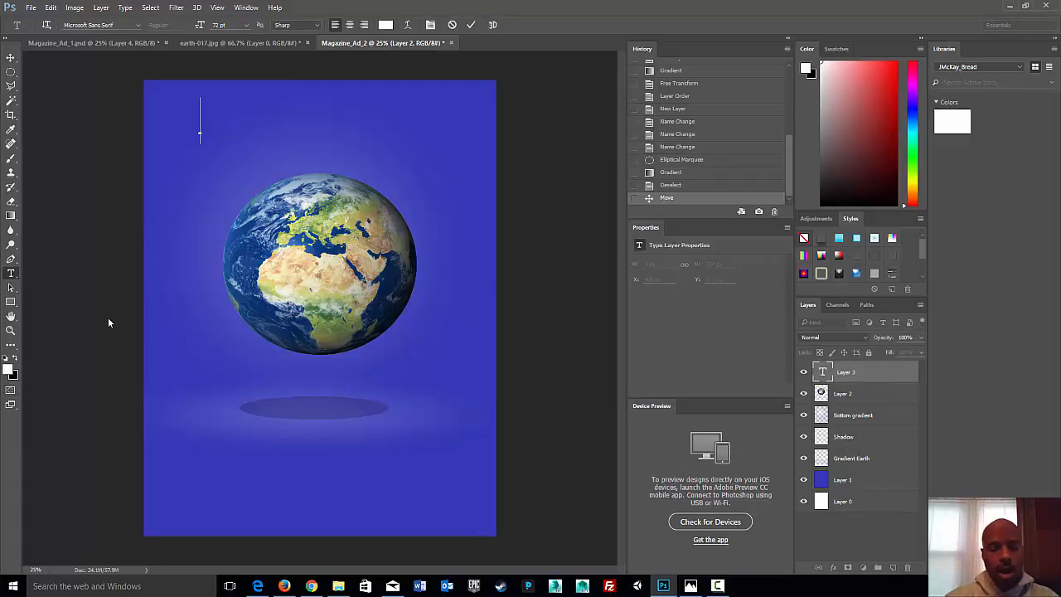
text(W)
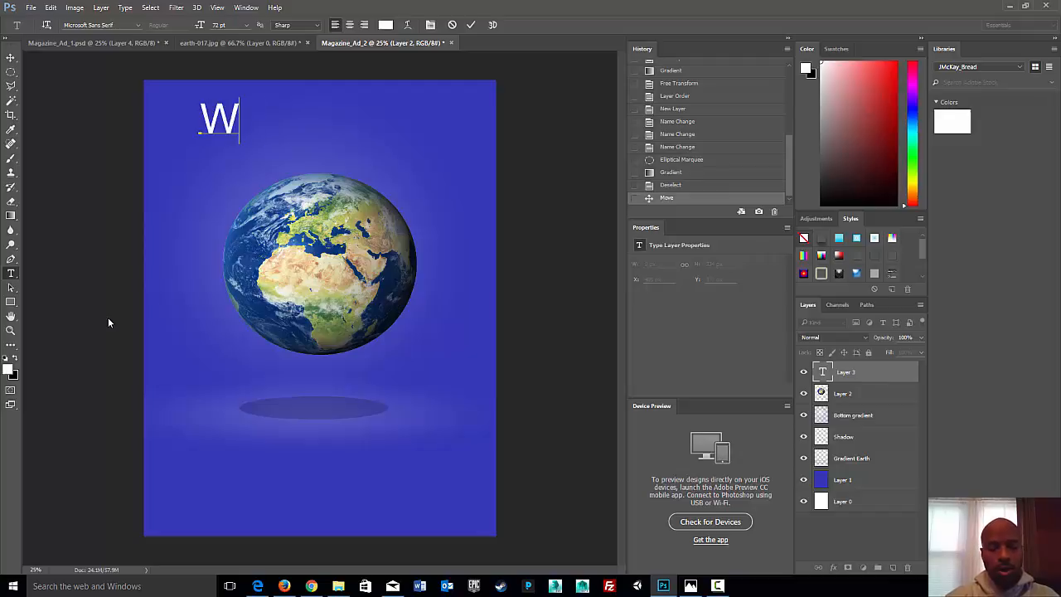
text(elcome)
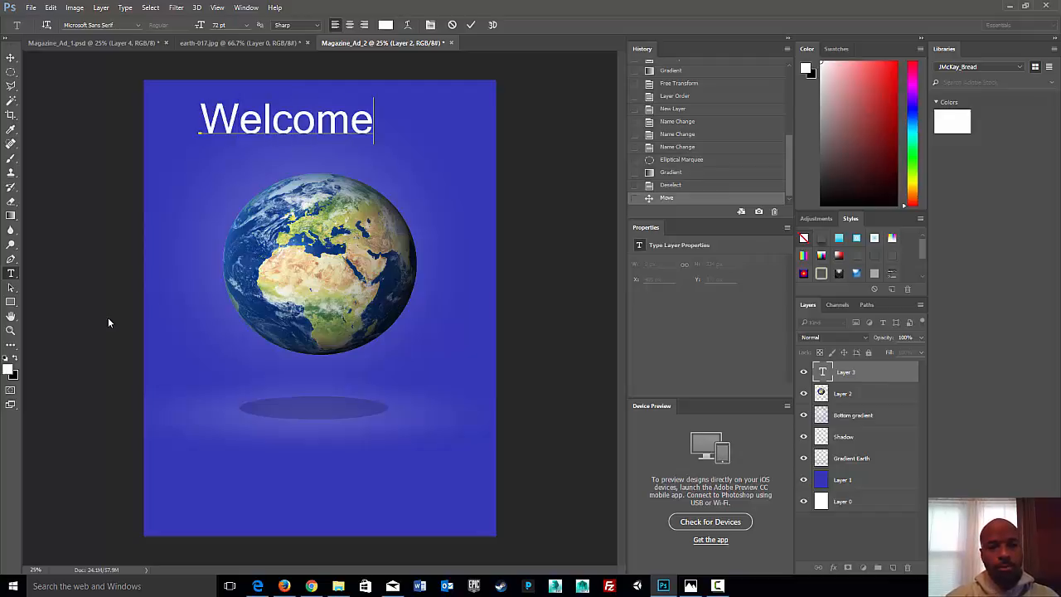
text( to Ear)
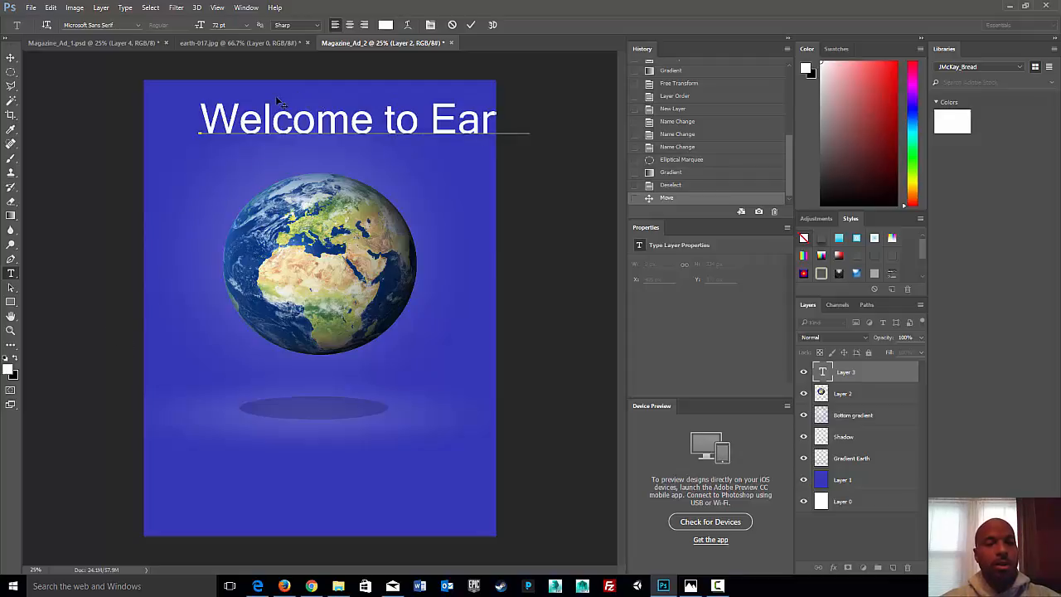
text(th)
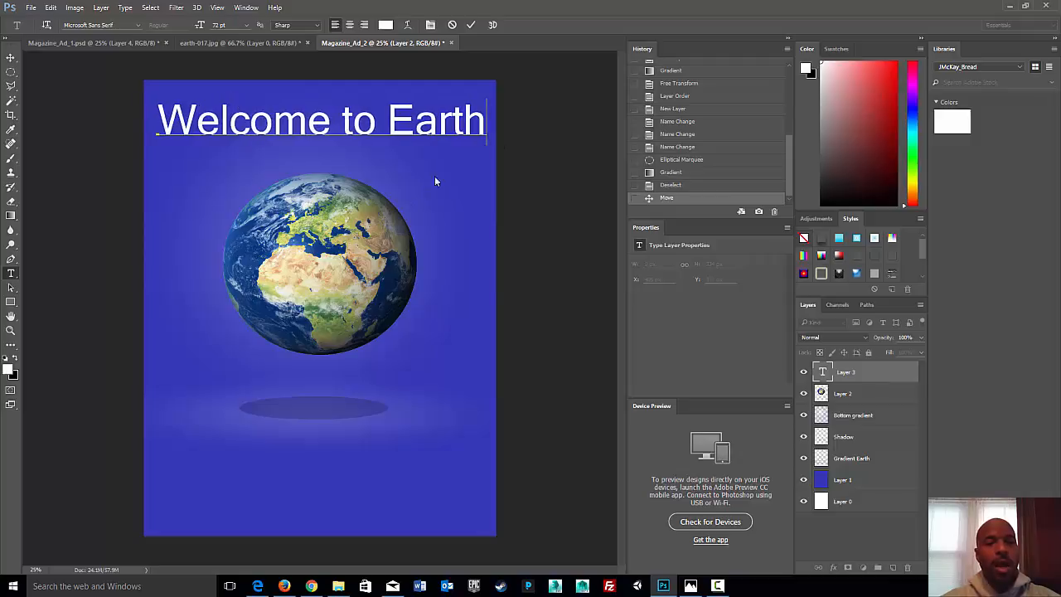
Set the heading's font size to 60 pt and center it horizontally just above the globe.
drag(488, 121, 158, 121)
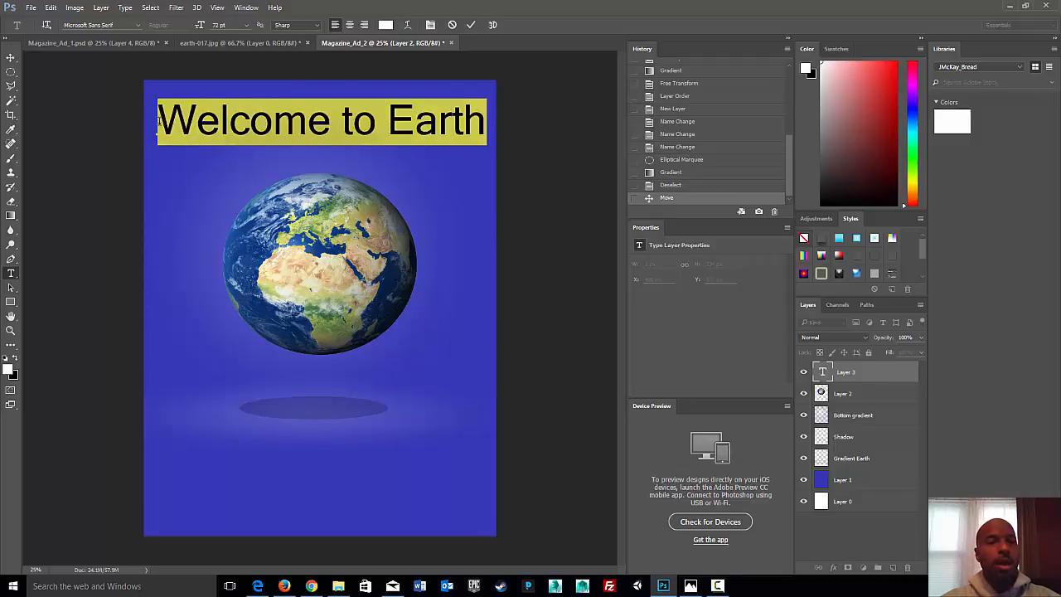
click(246, 25)
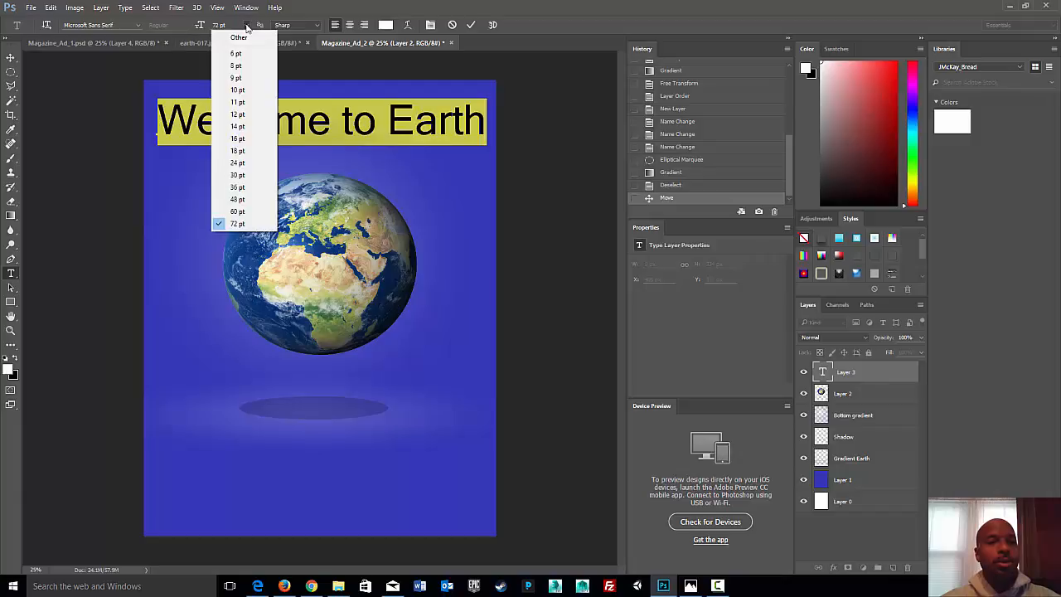
click(257, 211)
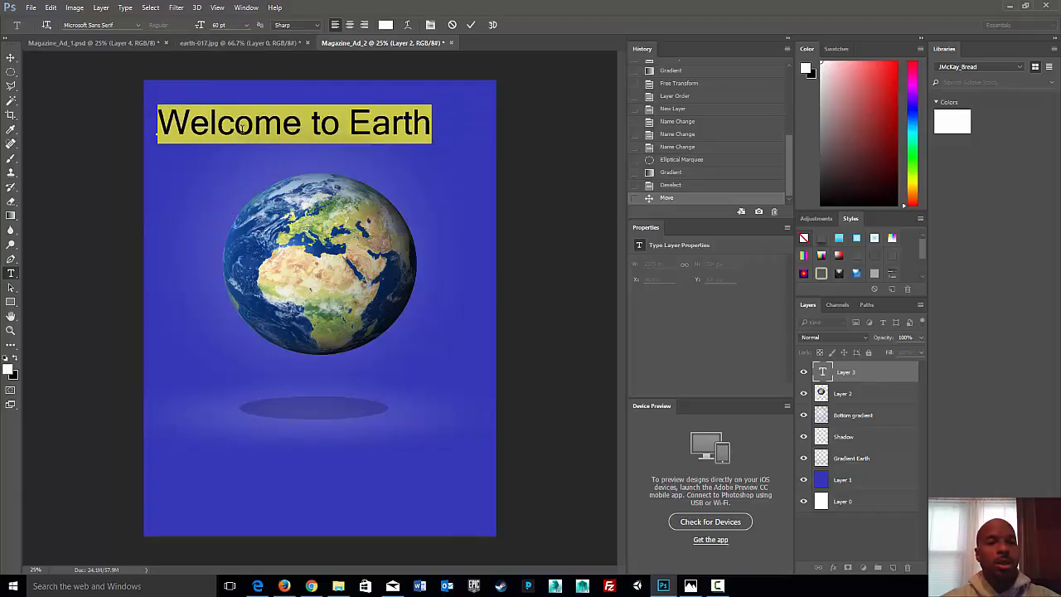
drag(260, 105, 292, 121)
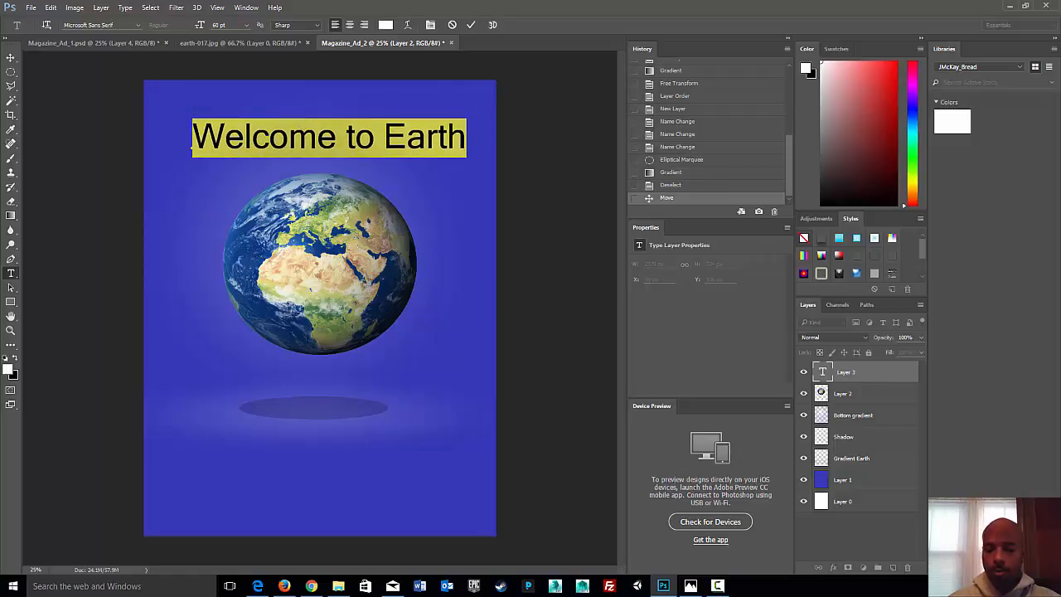
click(11, 57)
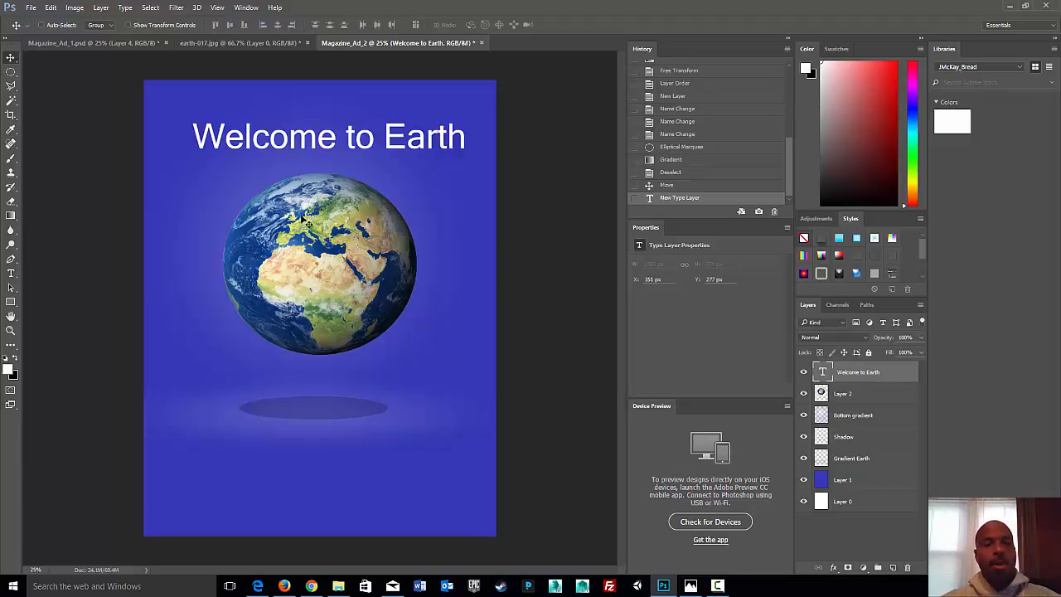
drag(331, 136, 324, 136)
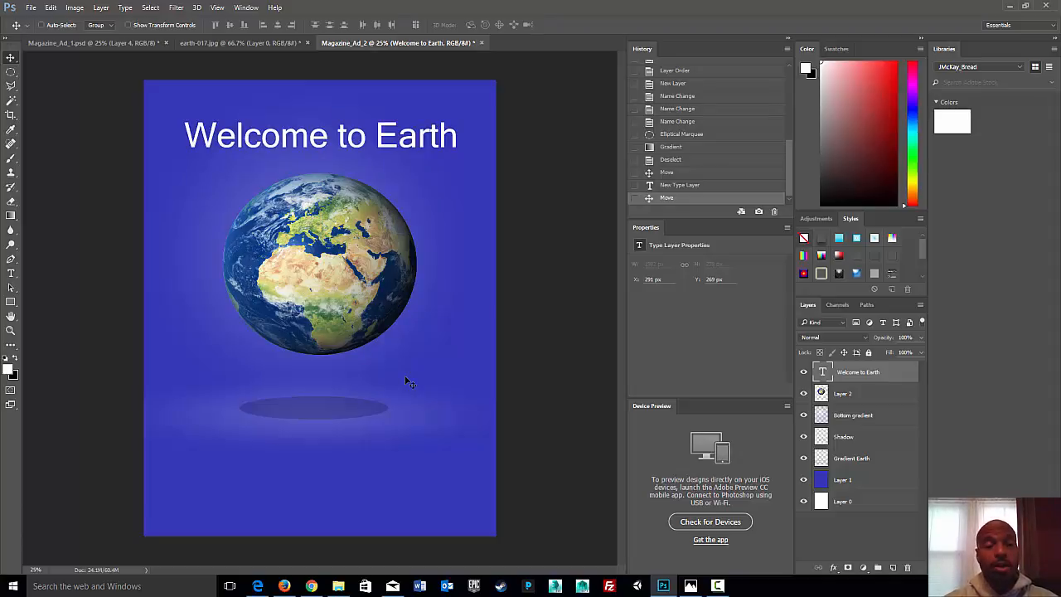
click(717, 585)
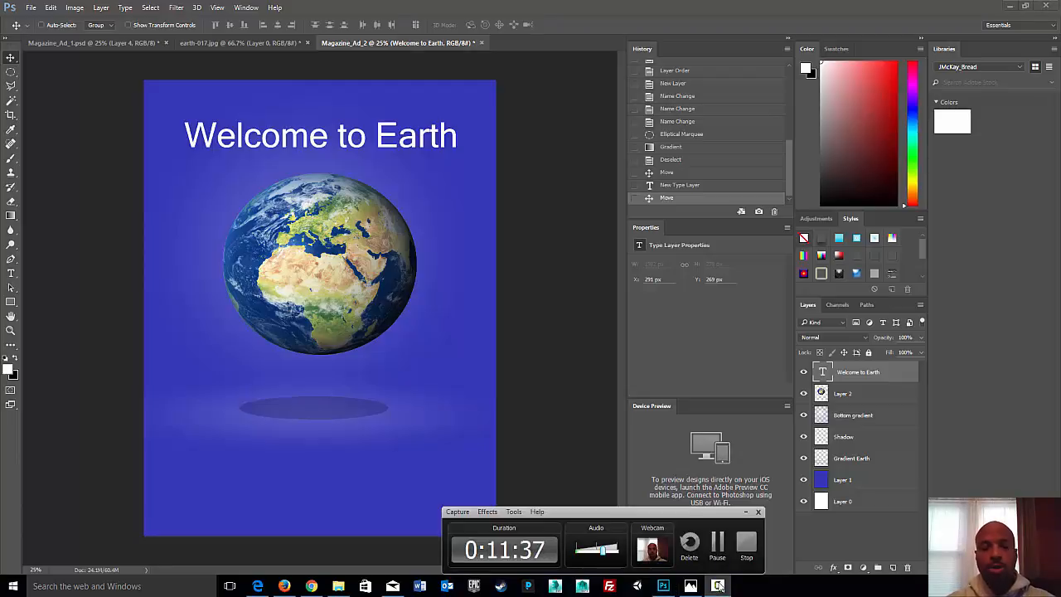